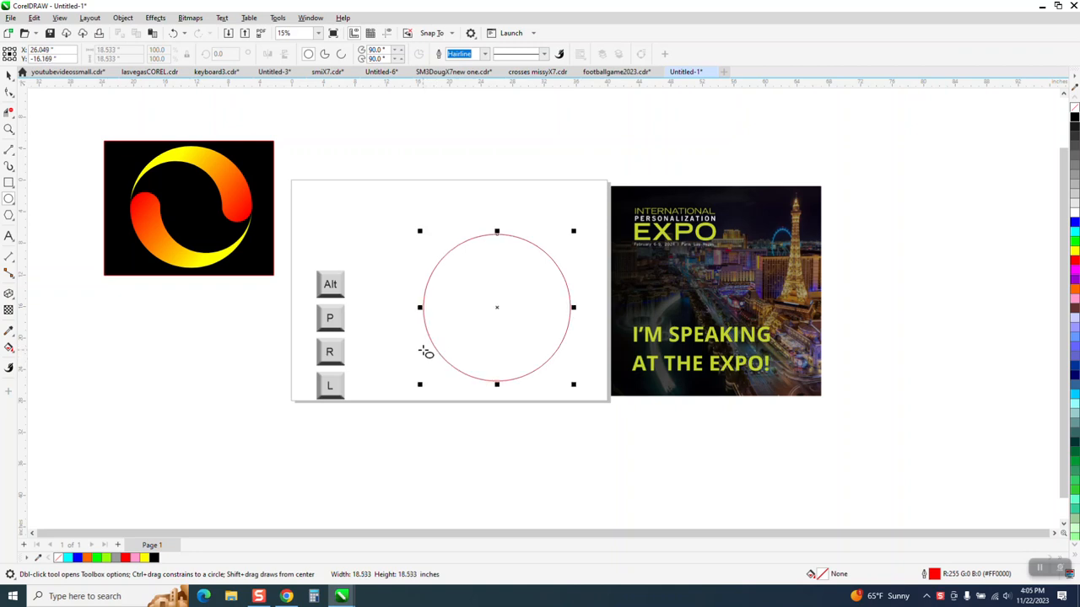
Center the large circle on the page and add a small concentric circle about 4.37 inches in diameter.
key(p)
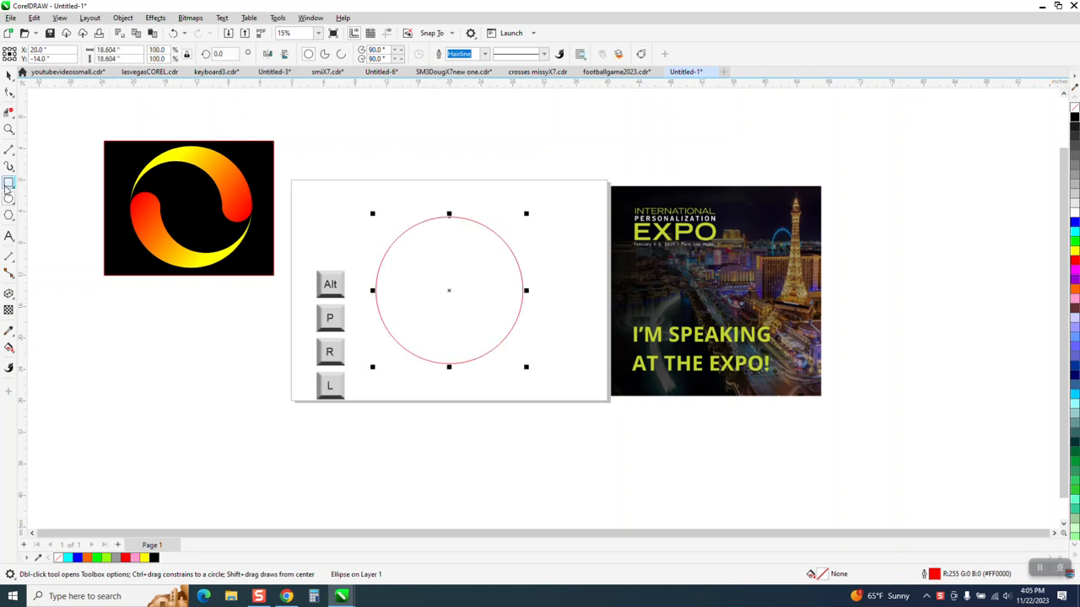
drag(365, 194, 312, 248)
key(p)
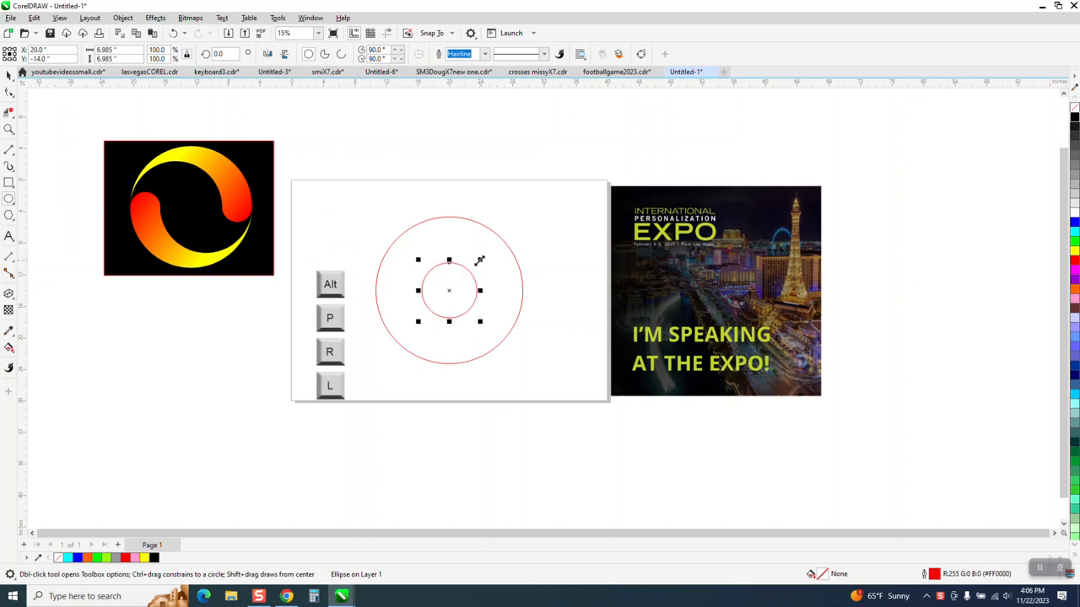
drag(479, 261, 479, 270)
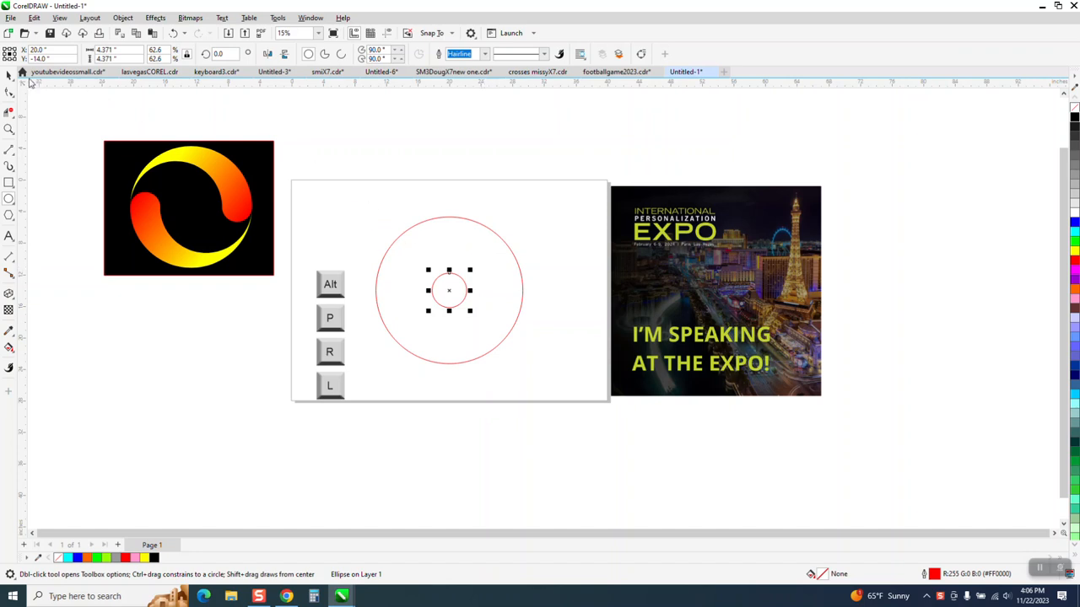
Align the small circle to the right edge of the large circle.
click(10, 75)
drag(352, 195, 578, 381)
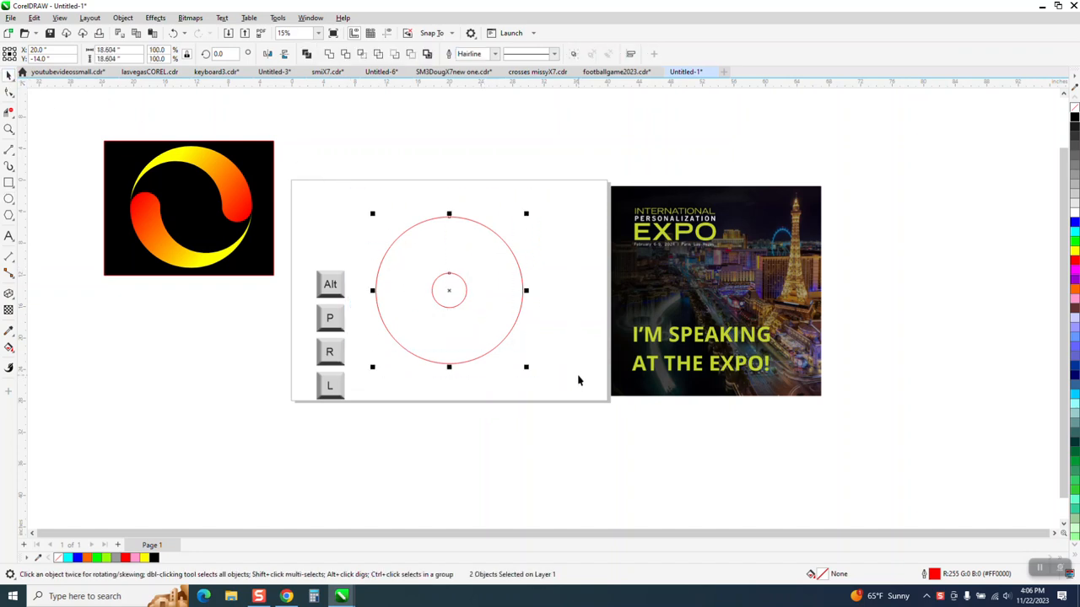
key(r)
Measure from the small circle's left edge to the large circle's left edge with a parallel dimension, and delete the dimension after reading it.
click(9, 129)
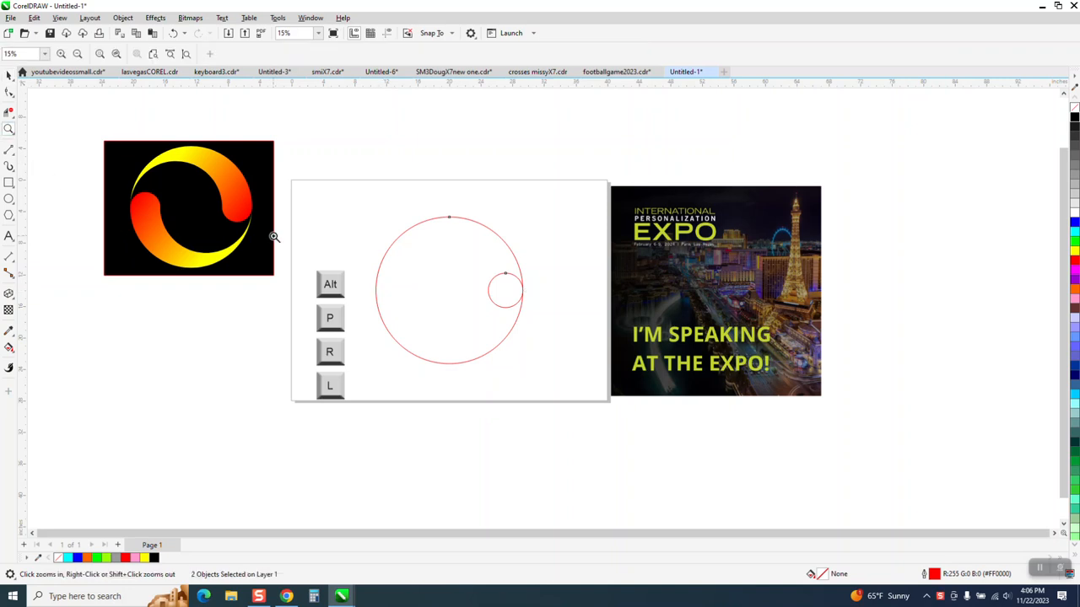
drag(332, 217, 706, 414)
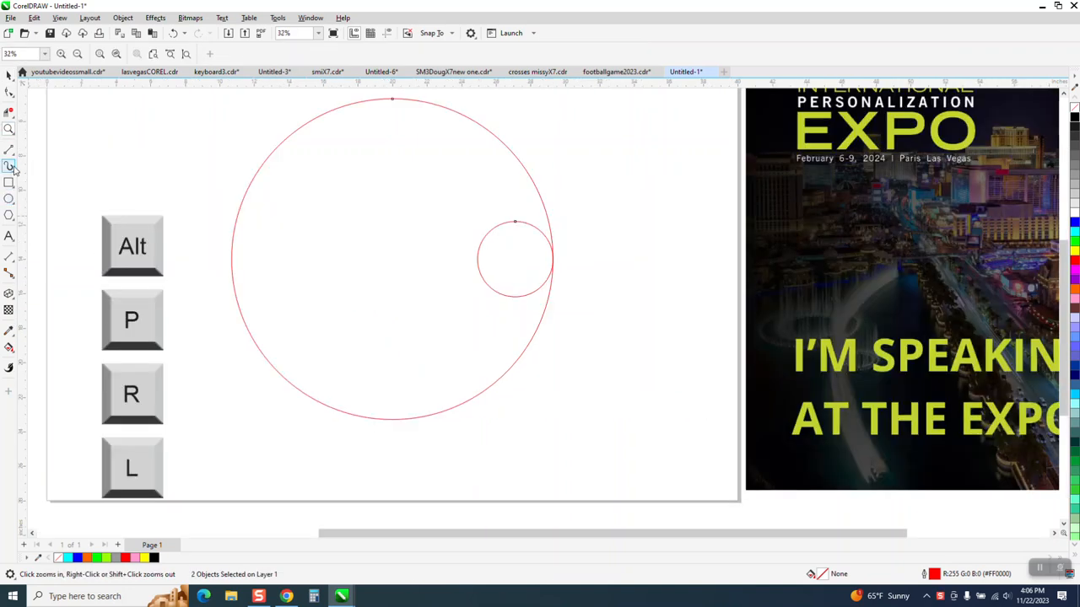
click(18, 267)
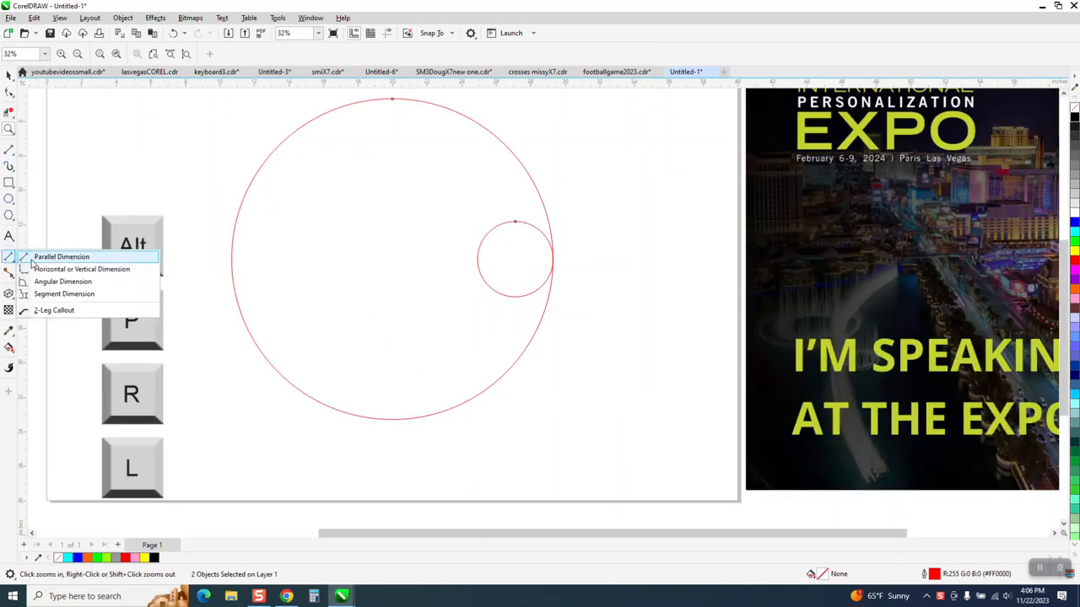
click(59, 255)
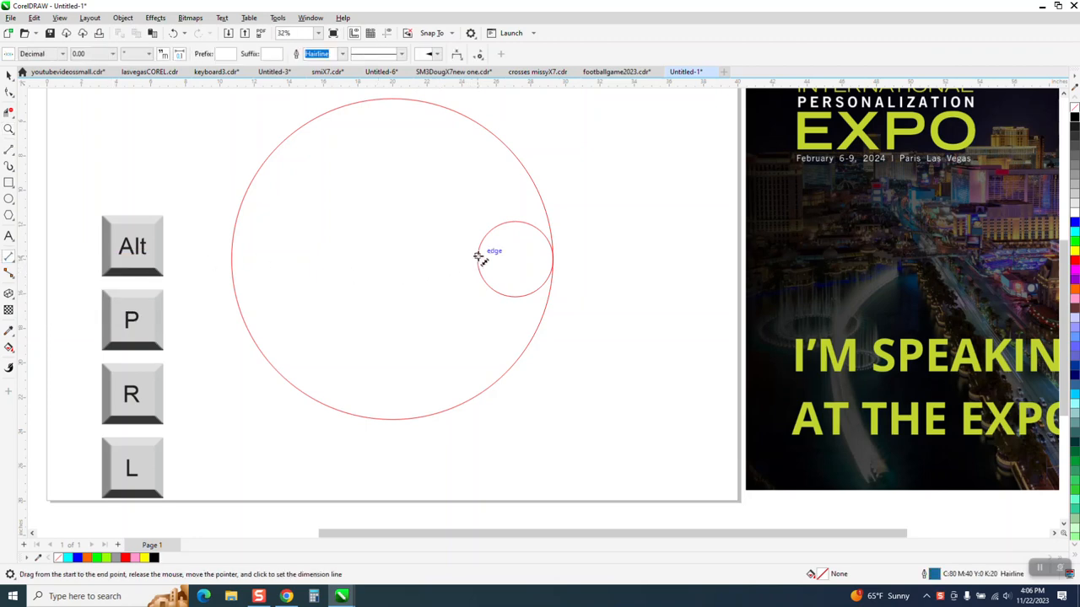
drag(478, 260, 233, 257)
click(233, 257)
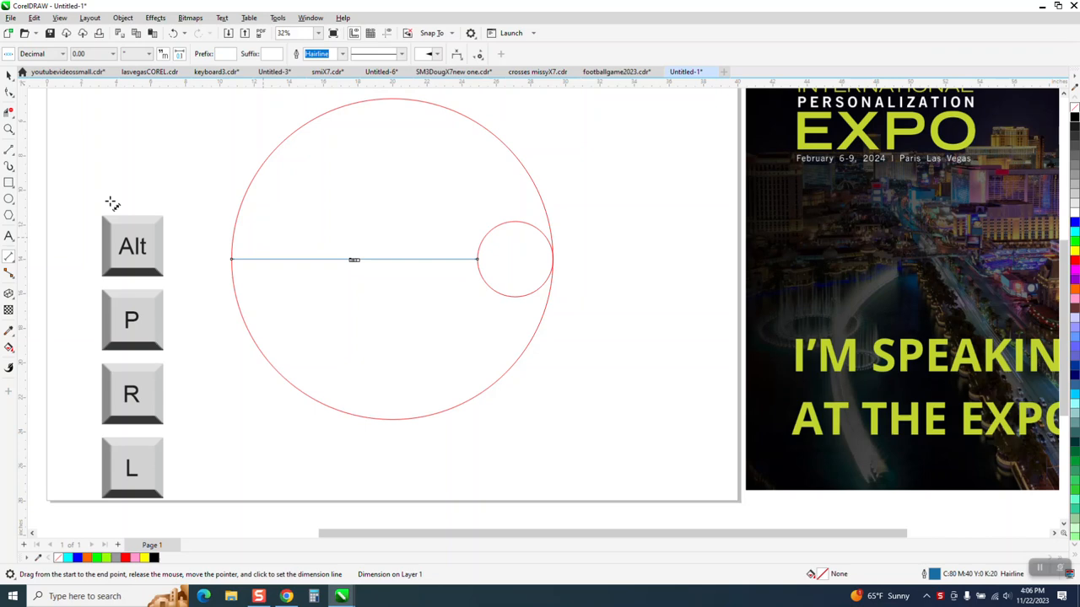
click(8, 129)
drag(394, 287, 418, 302)
scroll(425, 326, down, 5)
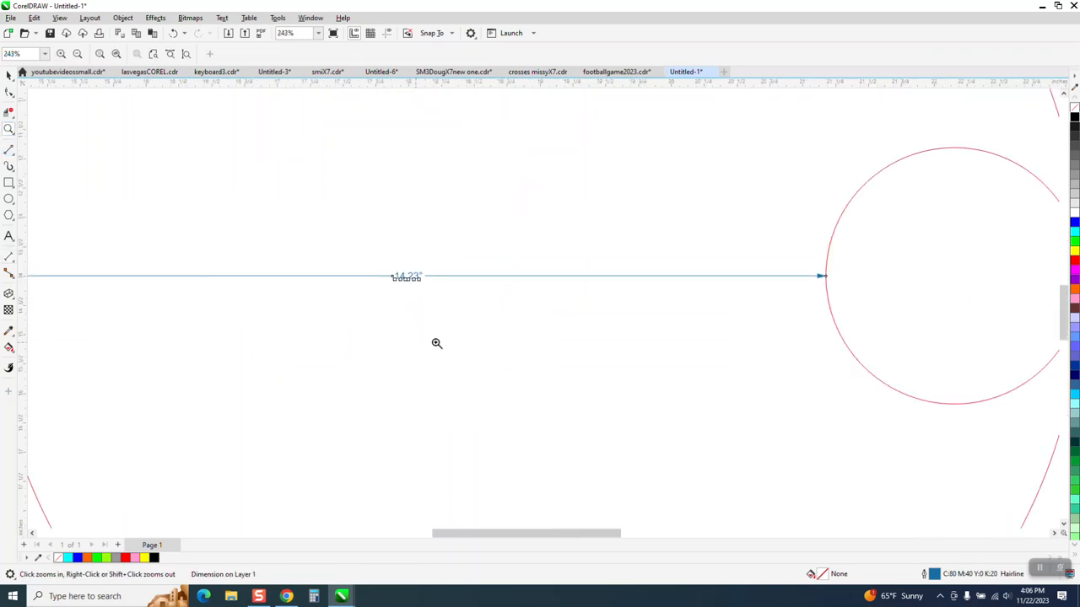
click(8, 75)
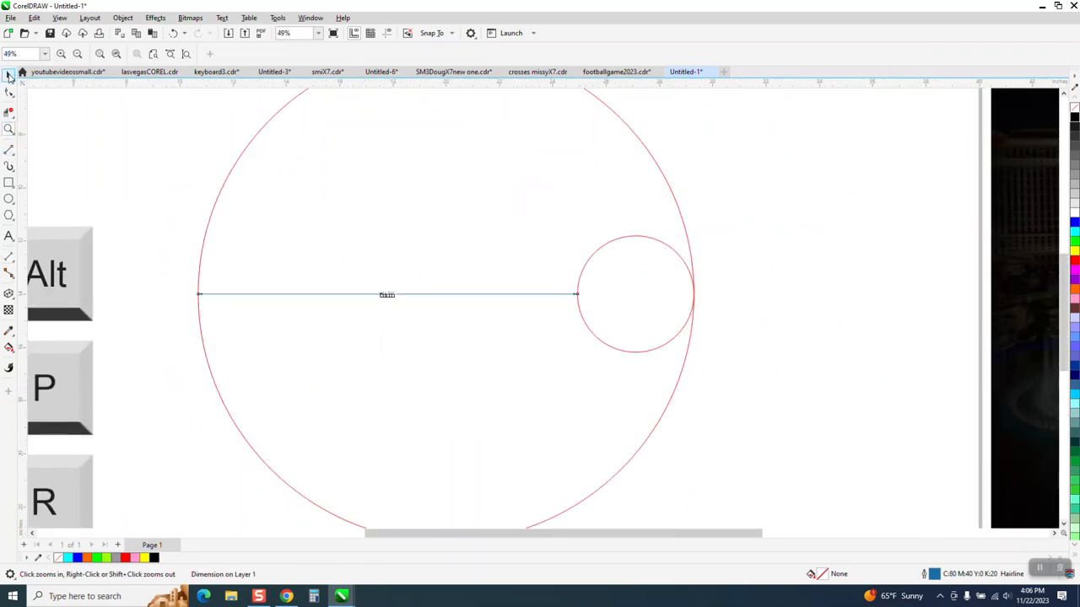
click(384, 294)
key(Delete)
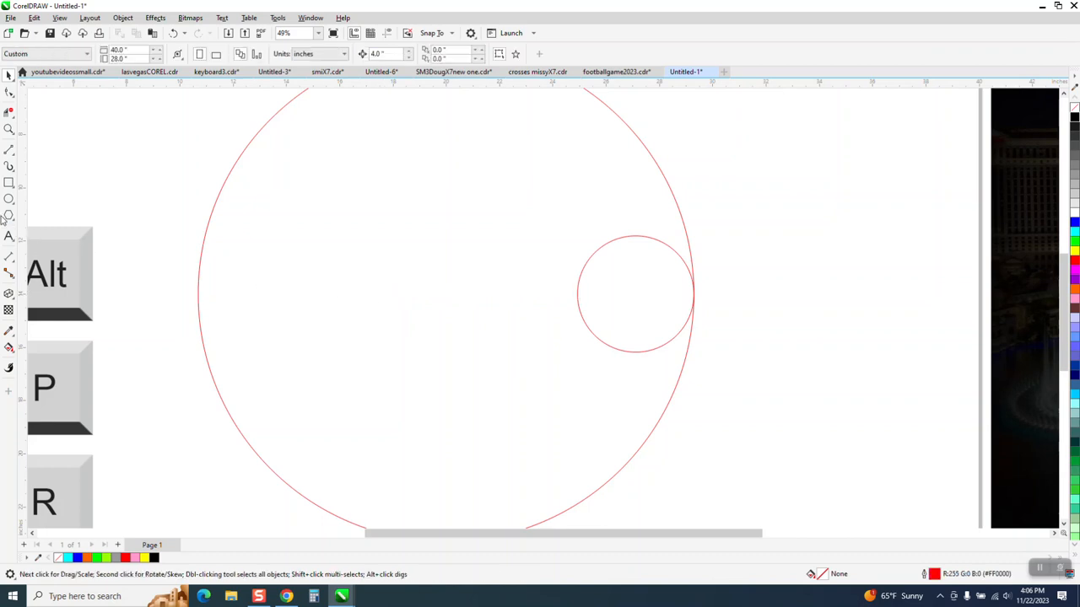
Draw a third circle, set its diameter to 14.23 inches, and center it on the page.
click(8, 198)
mouse_move(529, 217)
mouse_down()
mouse_move(349, 320)
mouse_move(248, 439)
mouse_move(236, 472)
mouse_up()
click(110, 49)
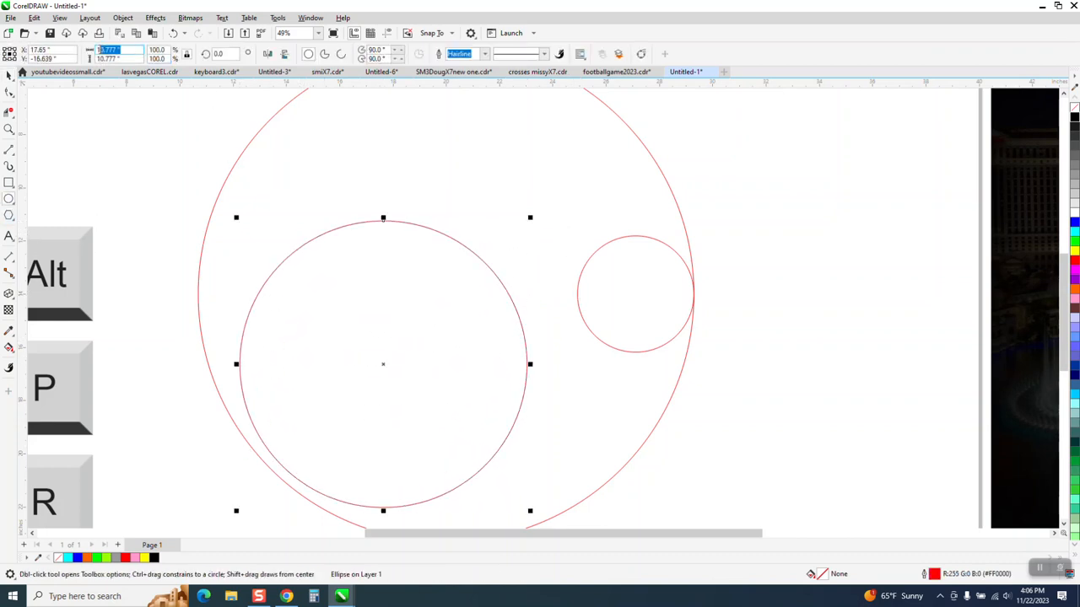
mouse_move(341, 596)
text(14)
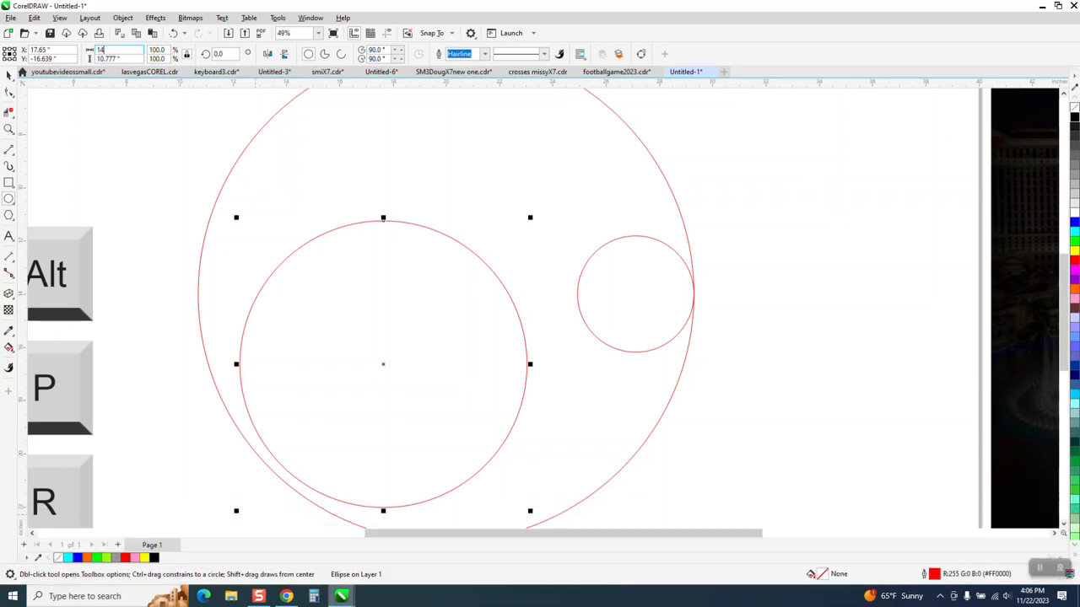
text(.23)
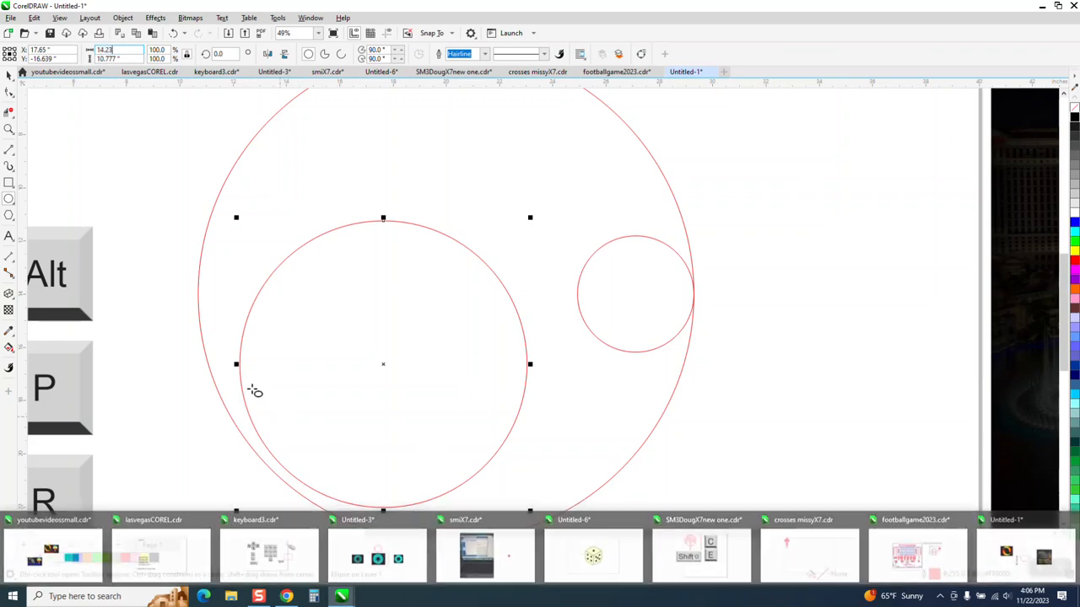
key(Return)
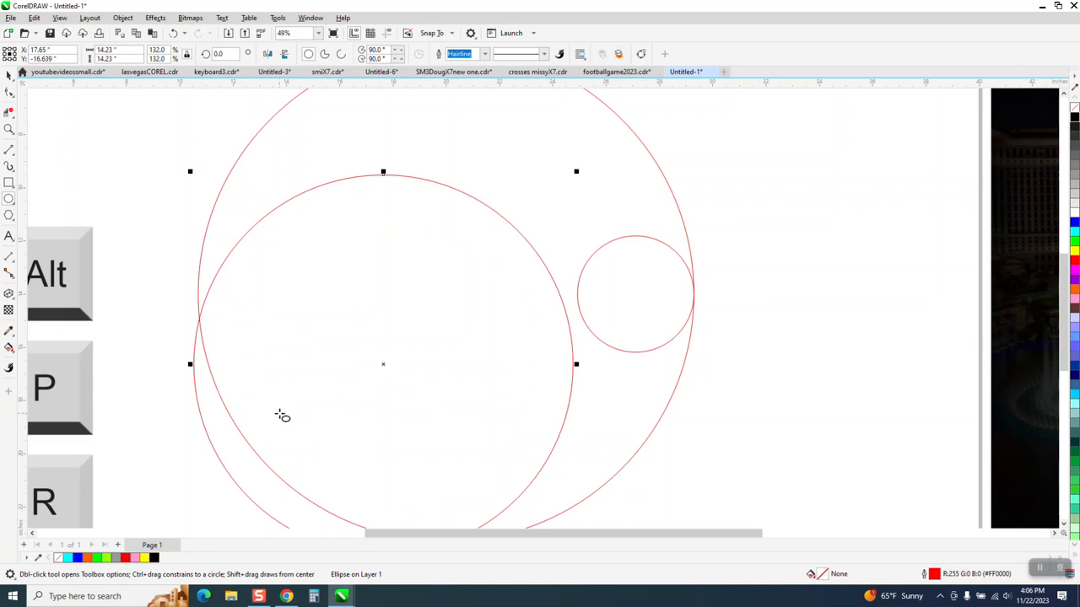
key(p)
scroll(411, 322, down, 1)
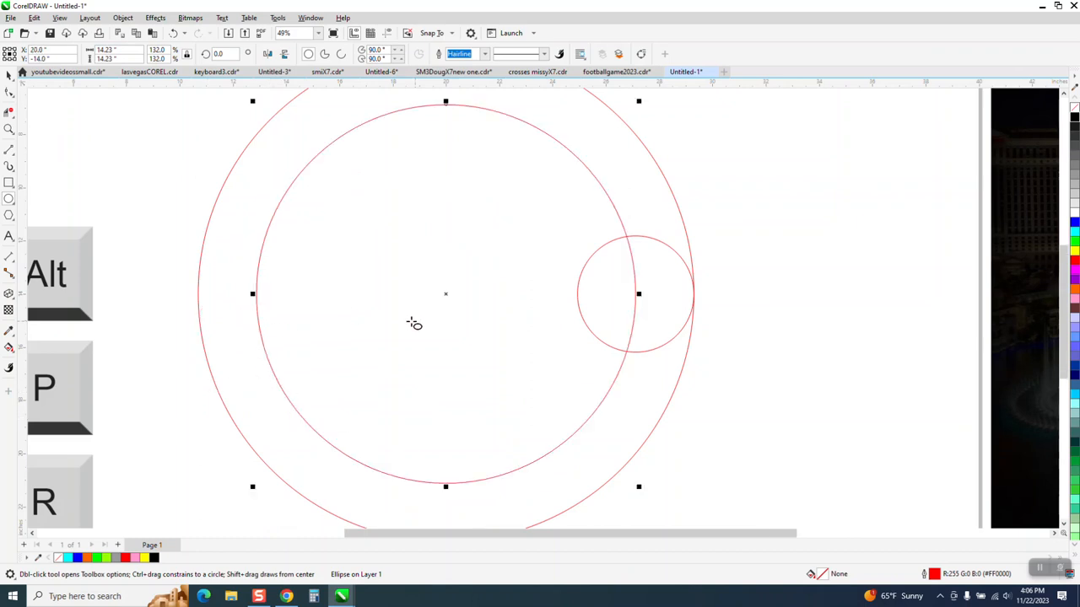
Align the 14.23-inch circle to the top and left edges of the large circle.
click(9, 75)
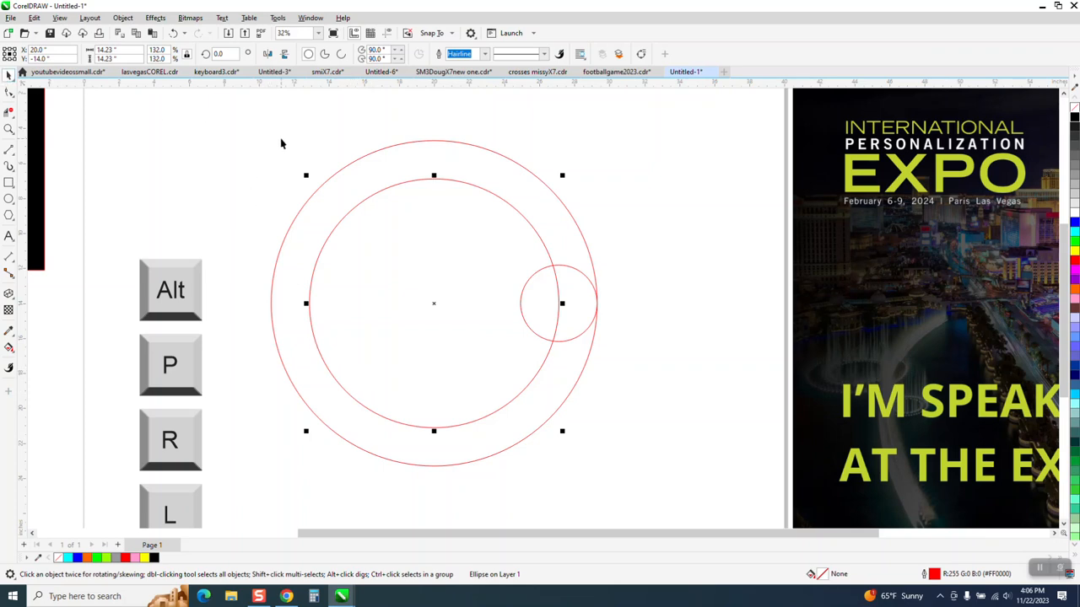
drag(336, 137, 381, 232)
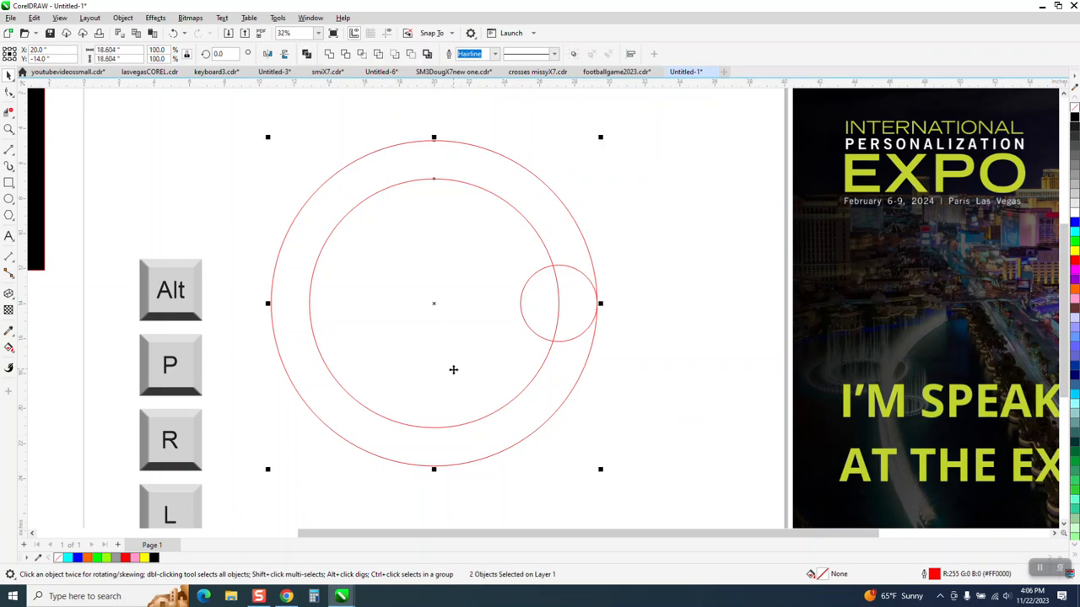
key(t)
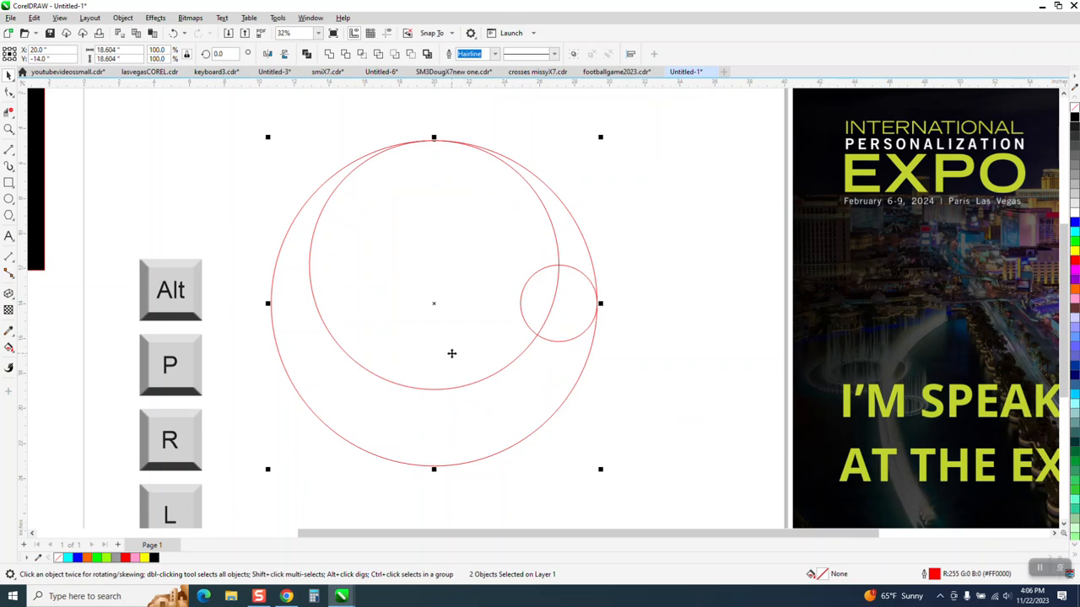
key(l)
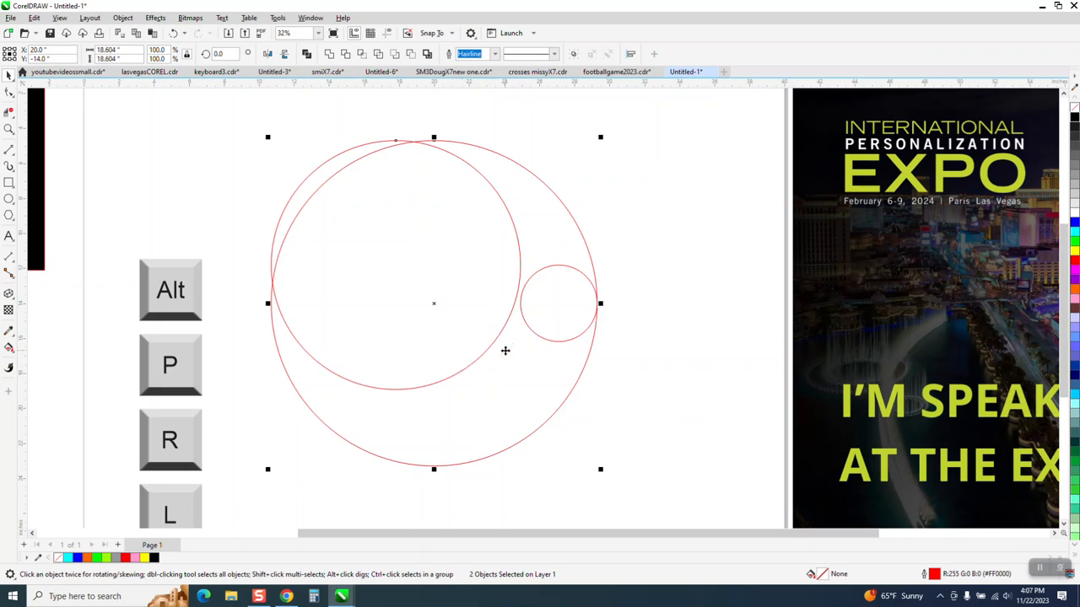
drag(495, 342, 492, 370)
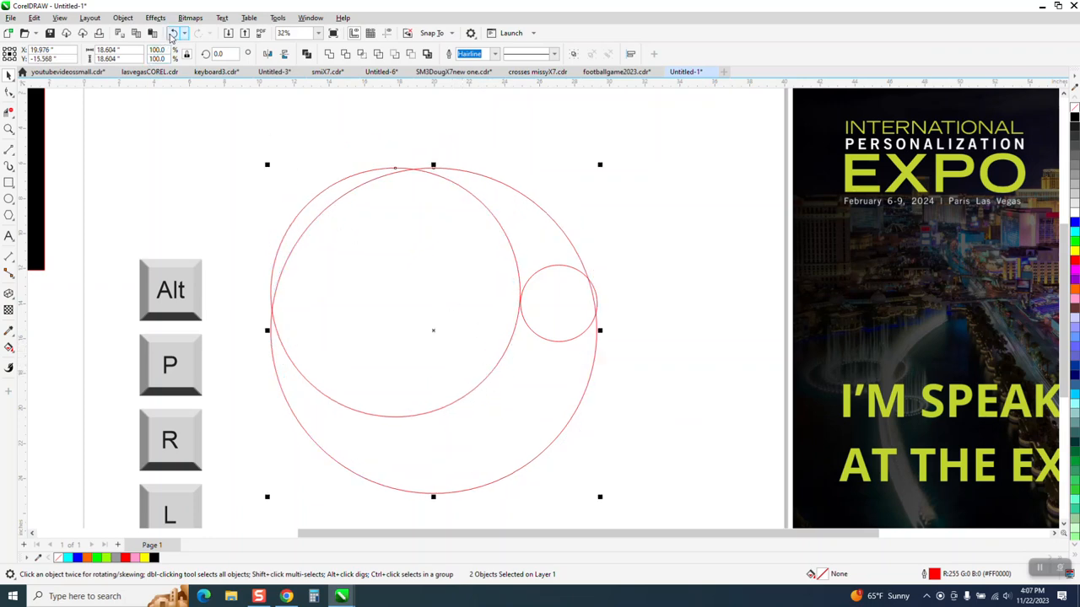
click(173, 33)
Move the 14.23-inch circle on its own toward the small circle, centered at about X 18.1, Y -11.7 inches.
click(498, 199)
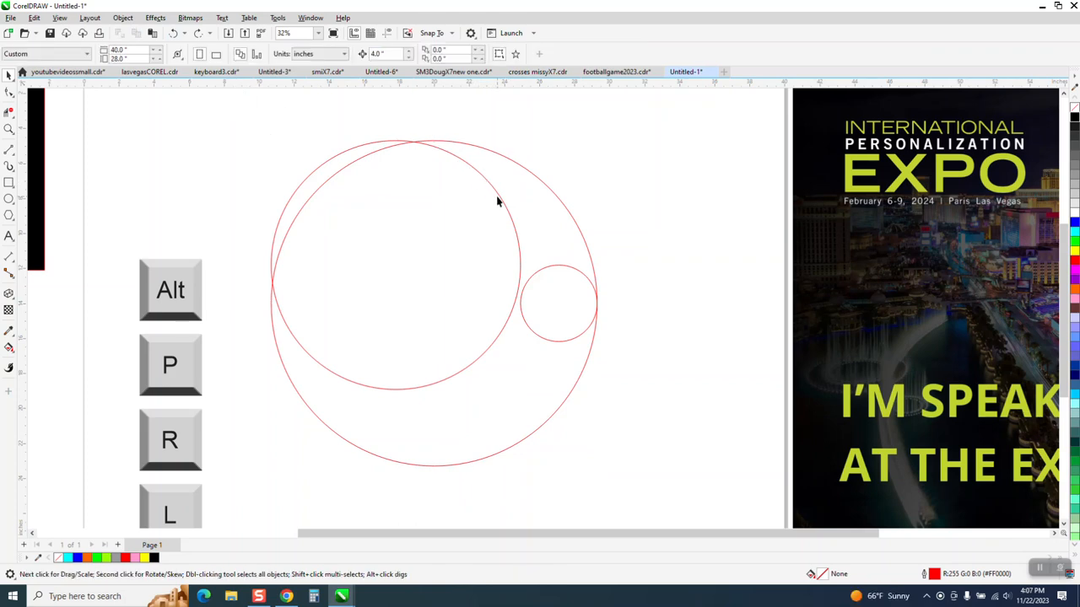
click(501, 200)
drag(501, 199, 502, 221)
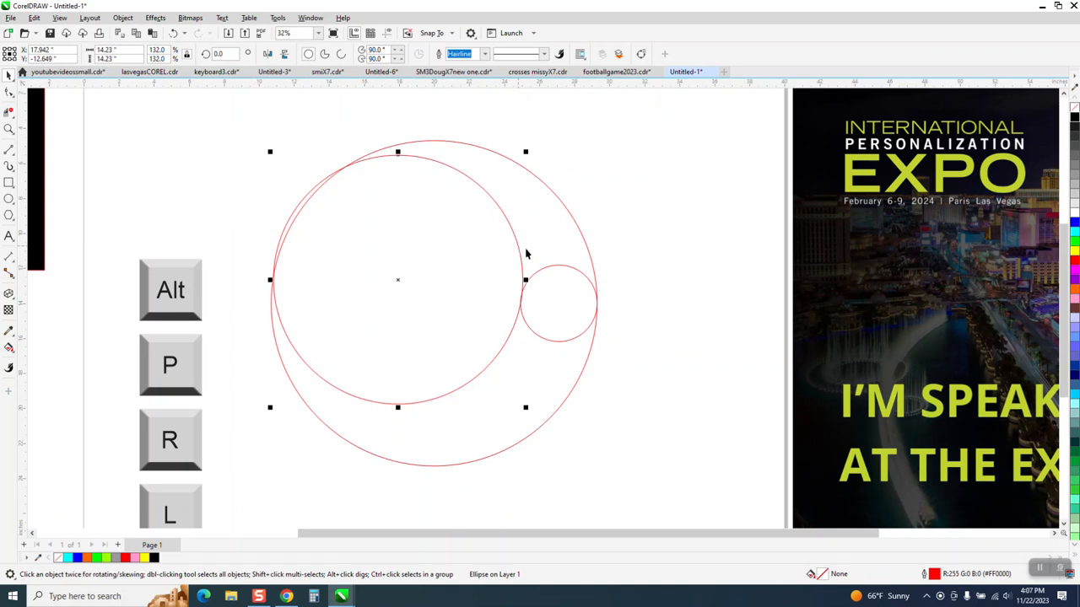
drag(518, 243, 522, 231)
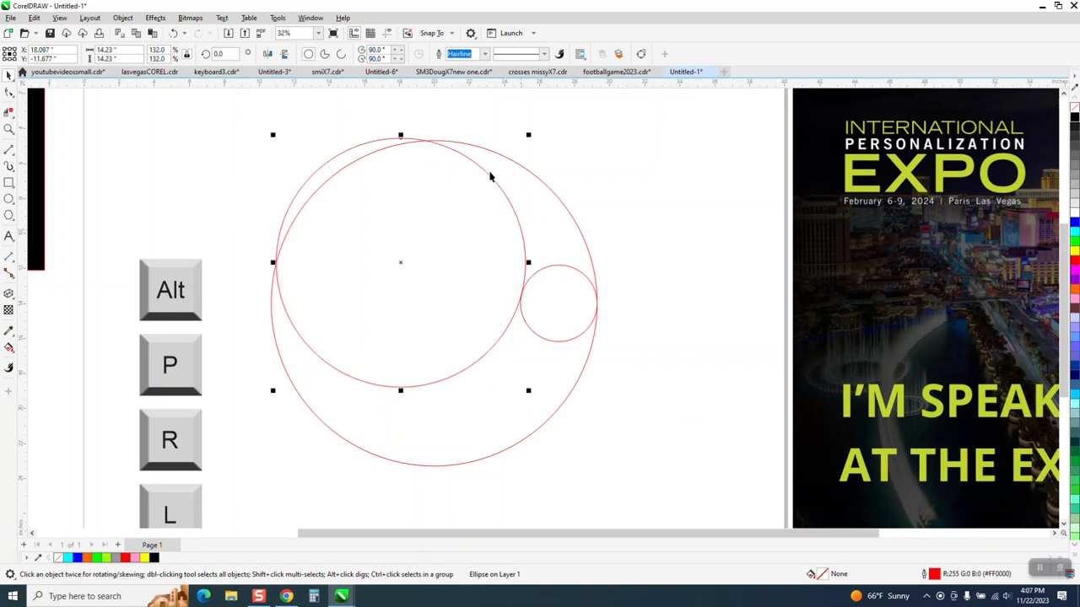
Fine-tune the 14.23-inch circle's position at high magnification so its edge just touches the small circle.
click(9, 129)
drag(518, 273, 552, 308)
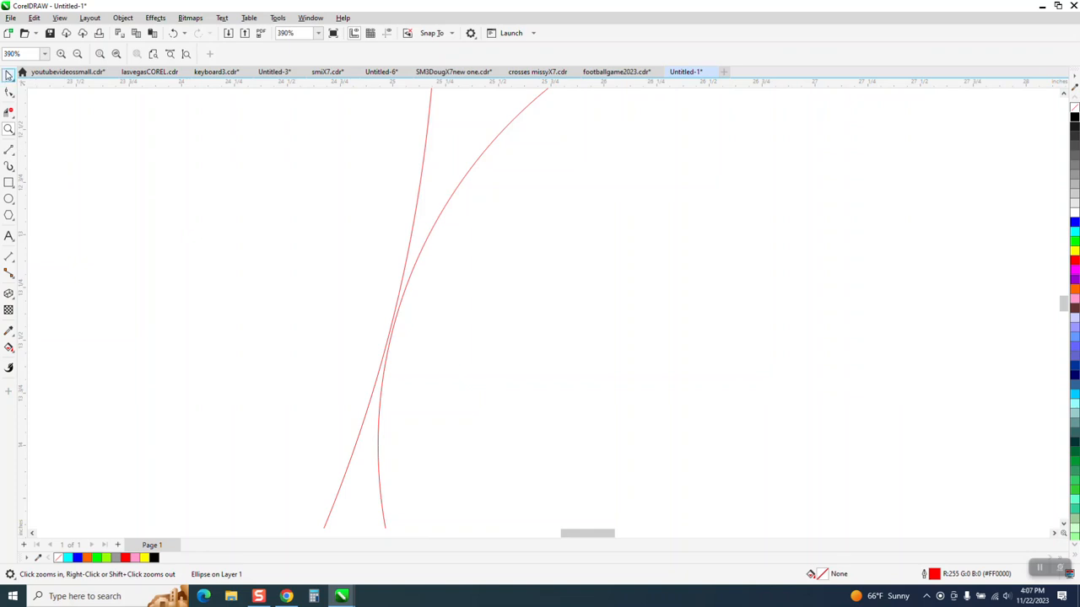
key(space)
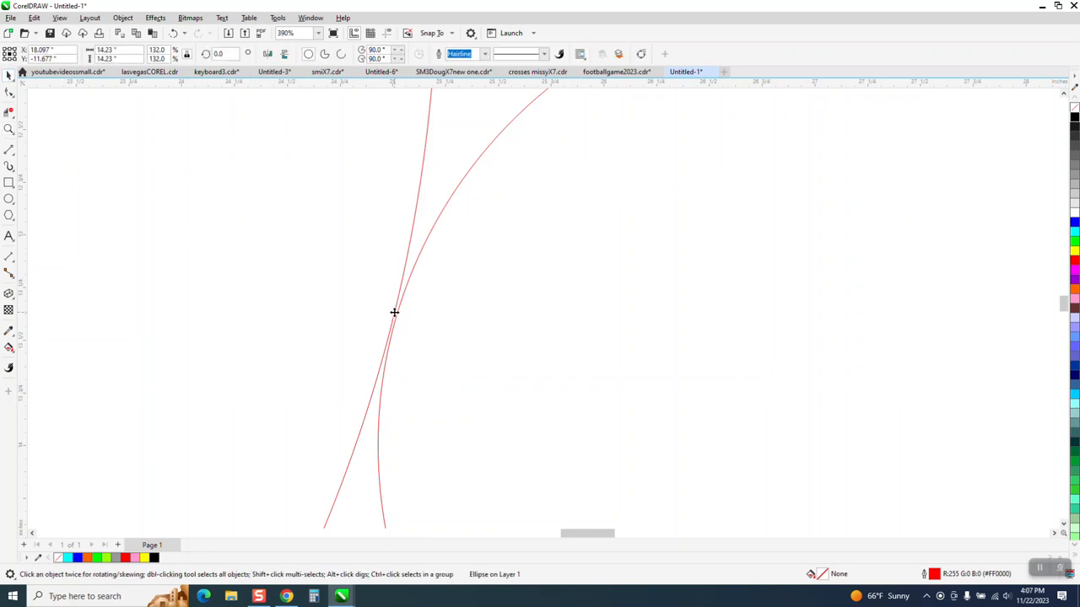
scroll(393, 304, down, 5)
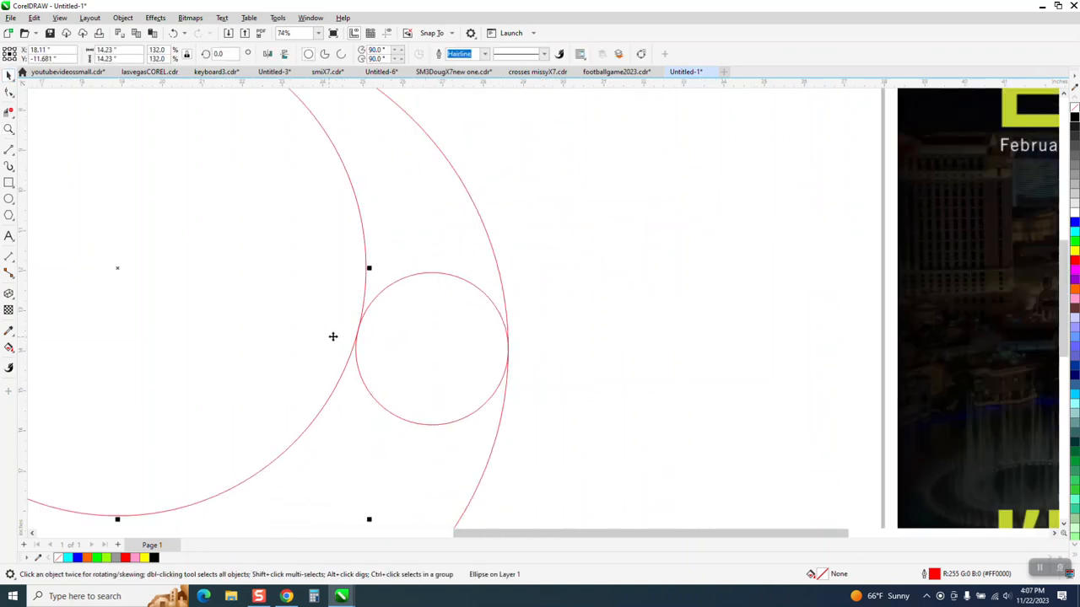
scroll(337, 337, down, 2)
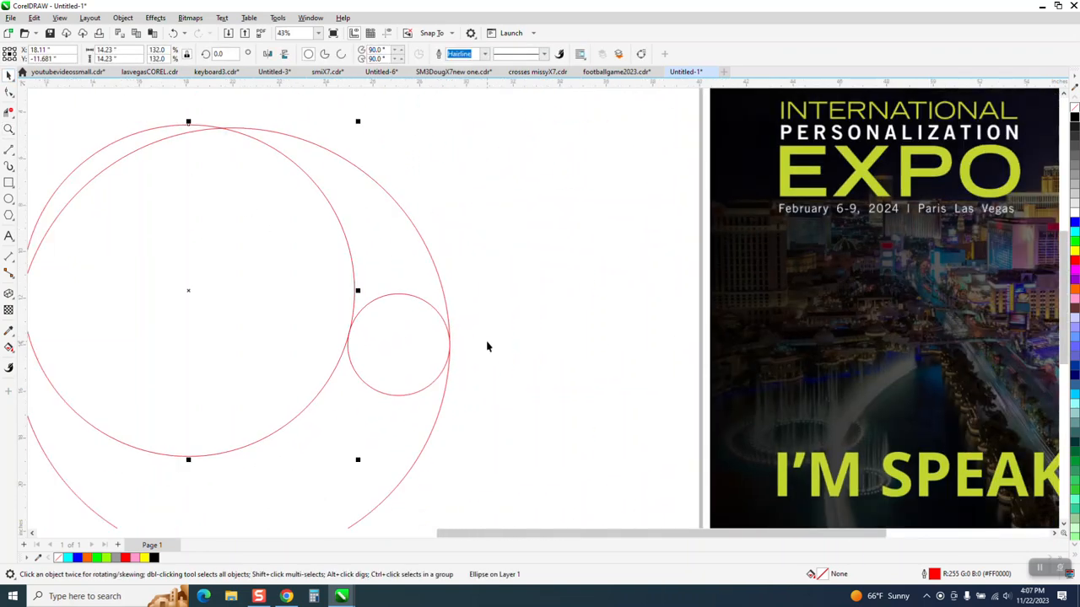
Remove the upper arc of the small circle with Virtual Segment Delete.
click(8, 347)
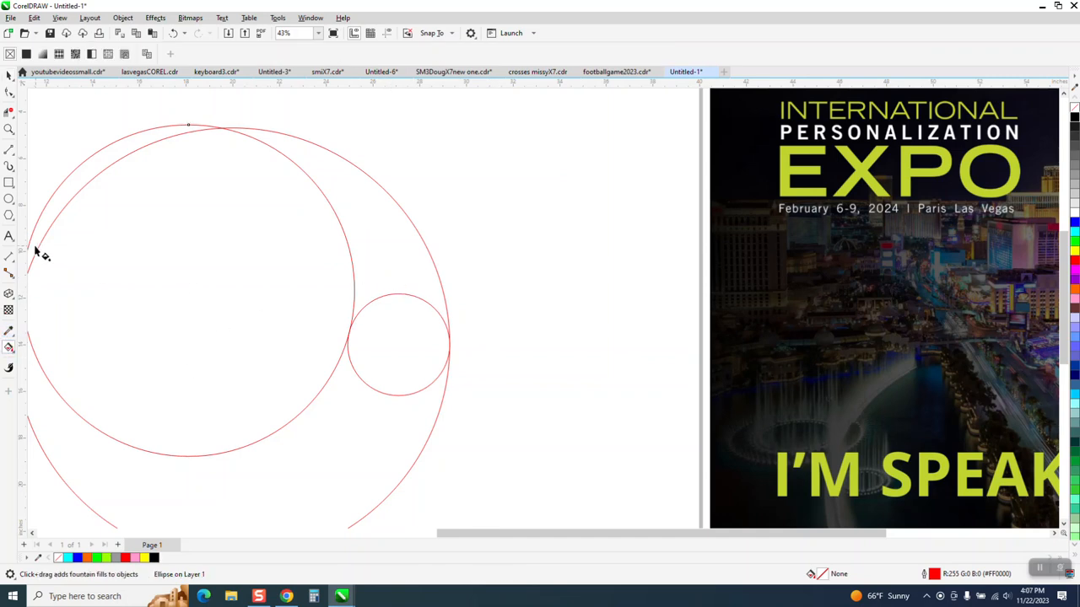
click(10, 113)
click(106, 139)
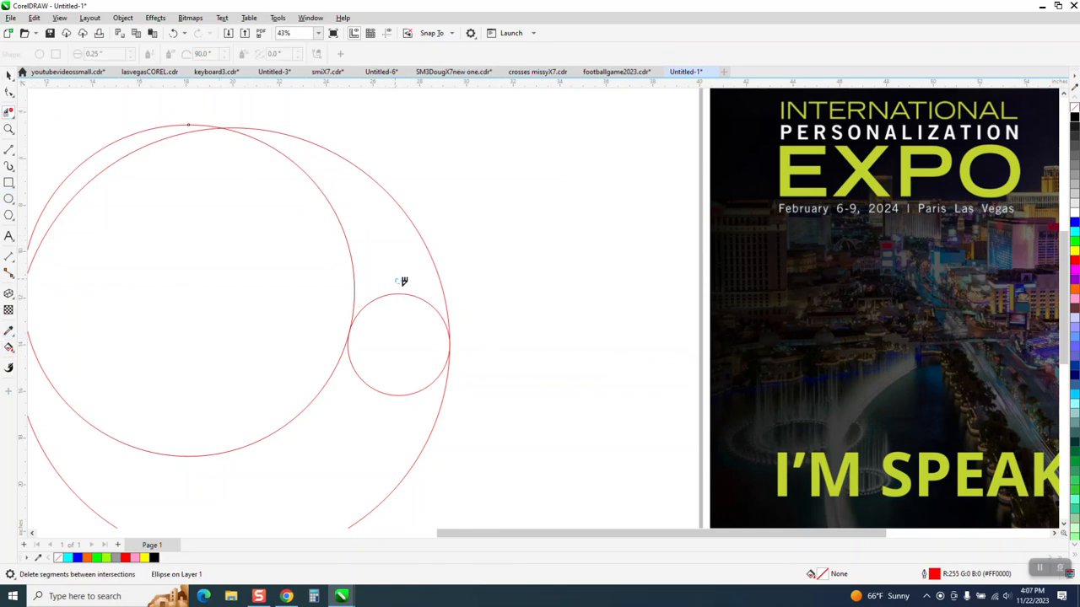
click(404, 294)
scroll(438, 317, down, 2)
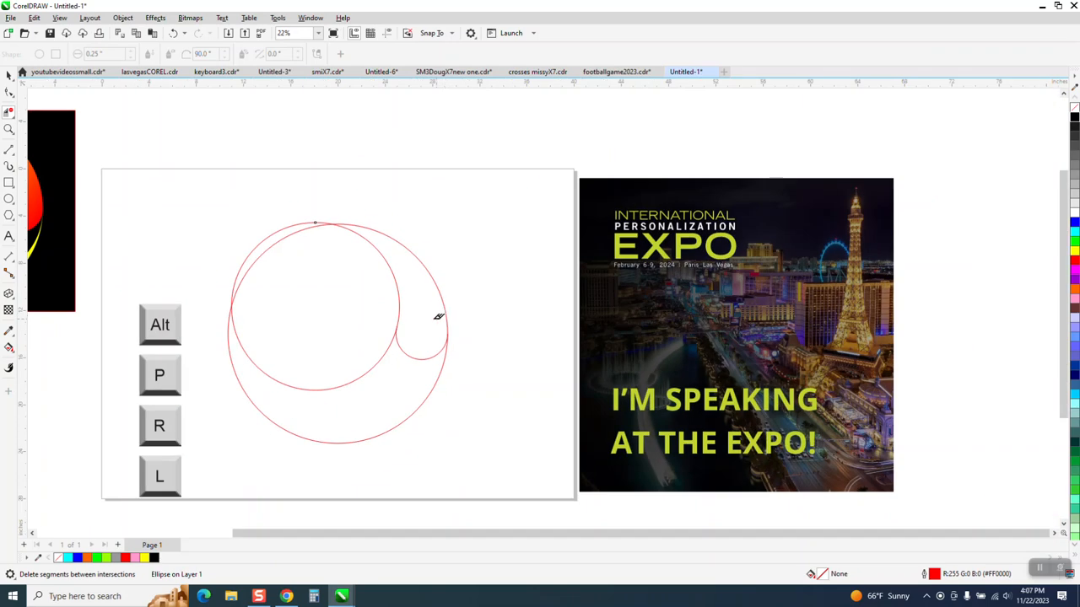
Create a yellow shape without outline from the enclosed crescent region between the circles using Smart Fill.
click(9, 346)
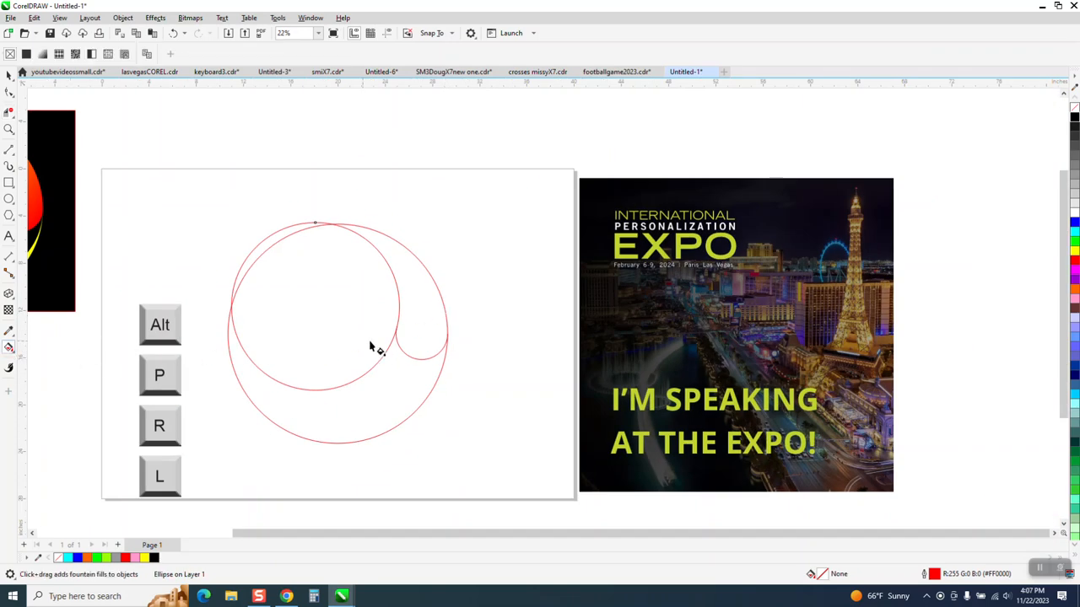
click(14, 352)
click(47, 377)
click(427, 312)
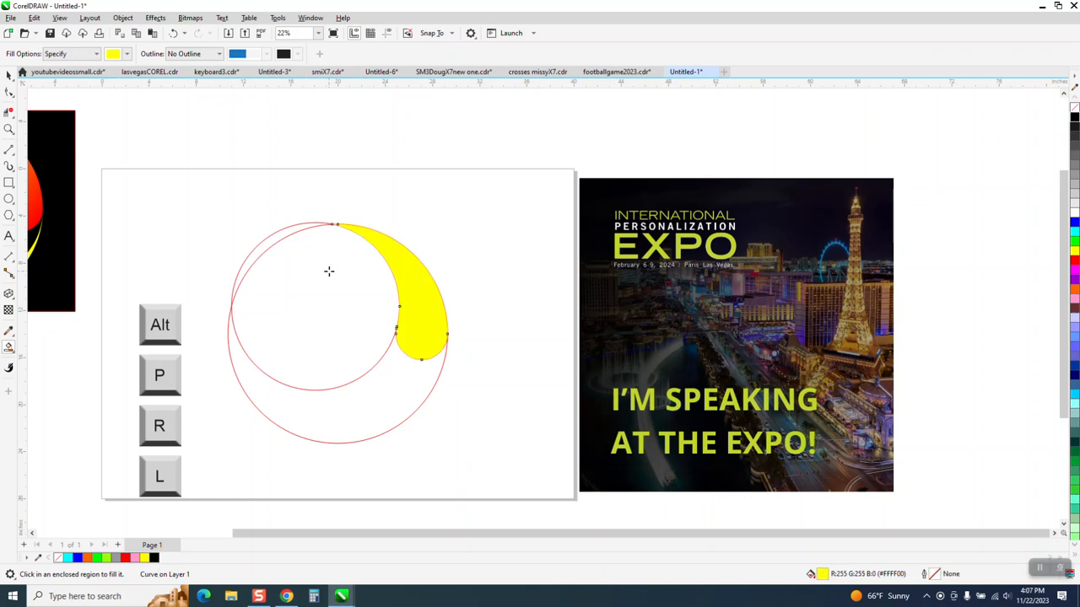
click(10, 75)
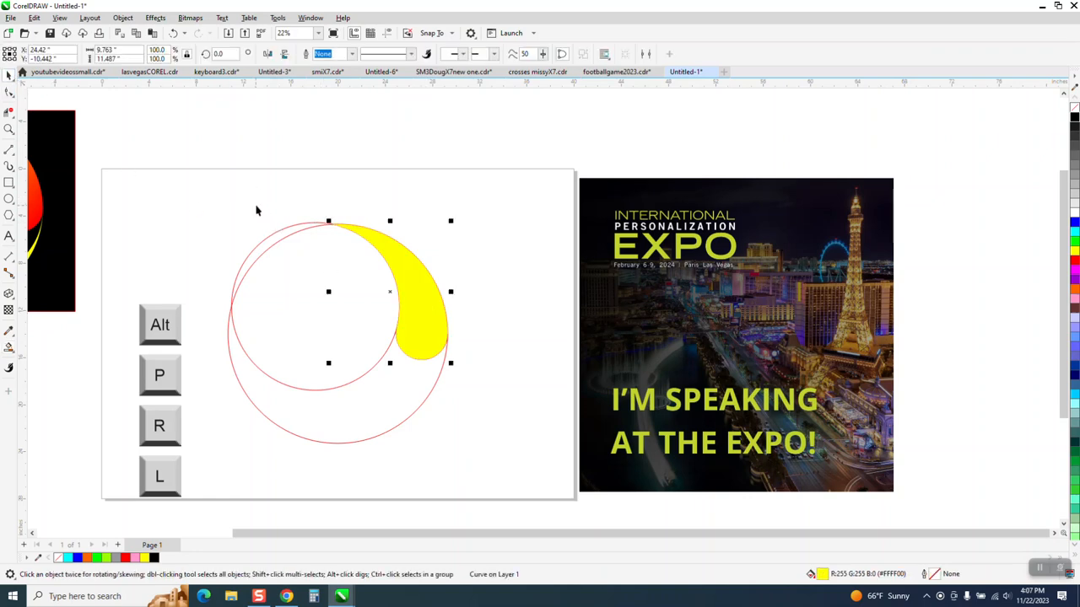
Delete the large outer circle and the 14.23-inch inner circle, keeping the yellow teardrop.
drag(257, 205, 270, 264)
click(268, 248)
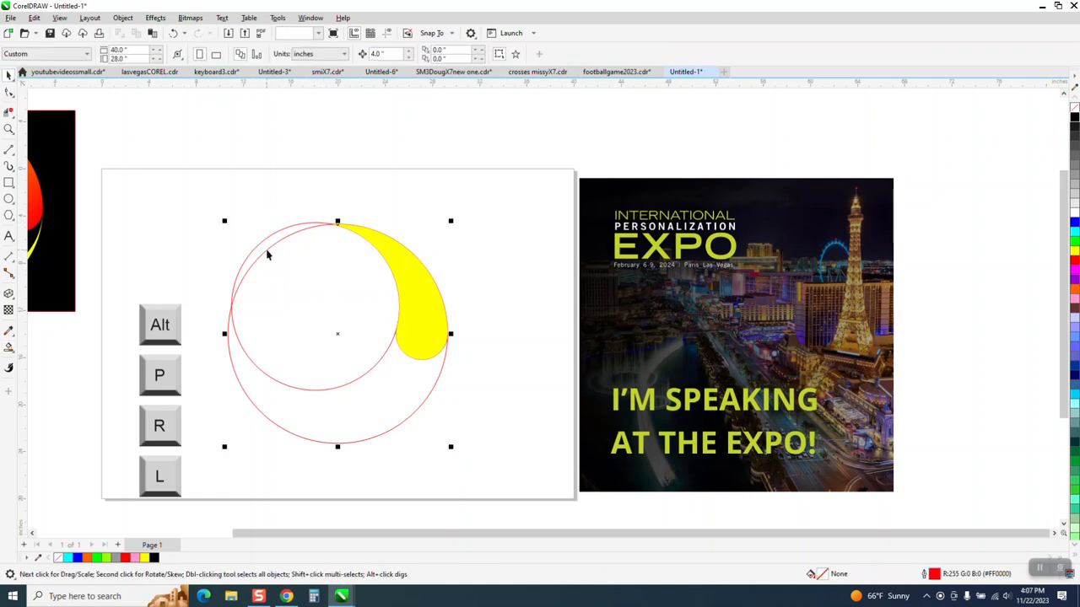
key(Delete)
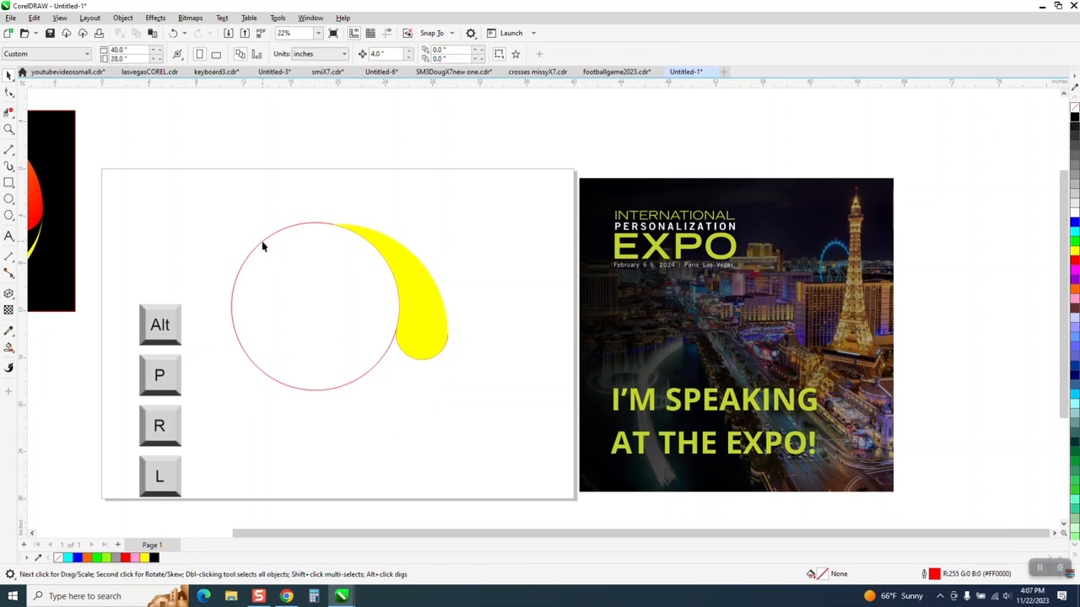
click(262, 246)
key(Delete)
Delete the leftover small arc beneath the yellow teardrop by nudging the teardrop up 4 inches and back down.
click(420, 296)
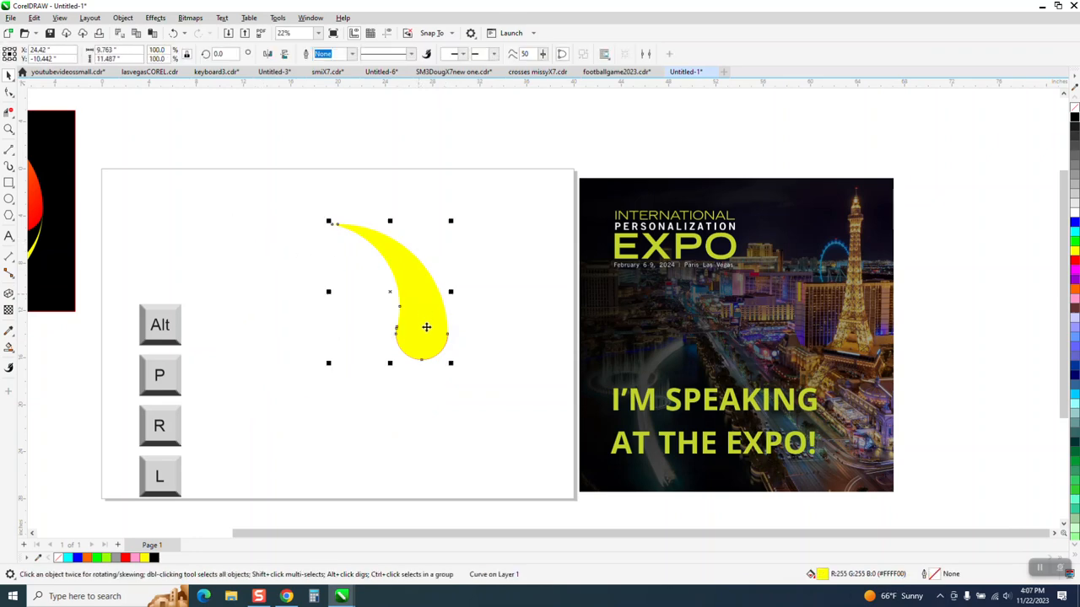
key(Up)
click(448, 343)
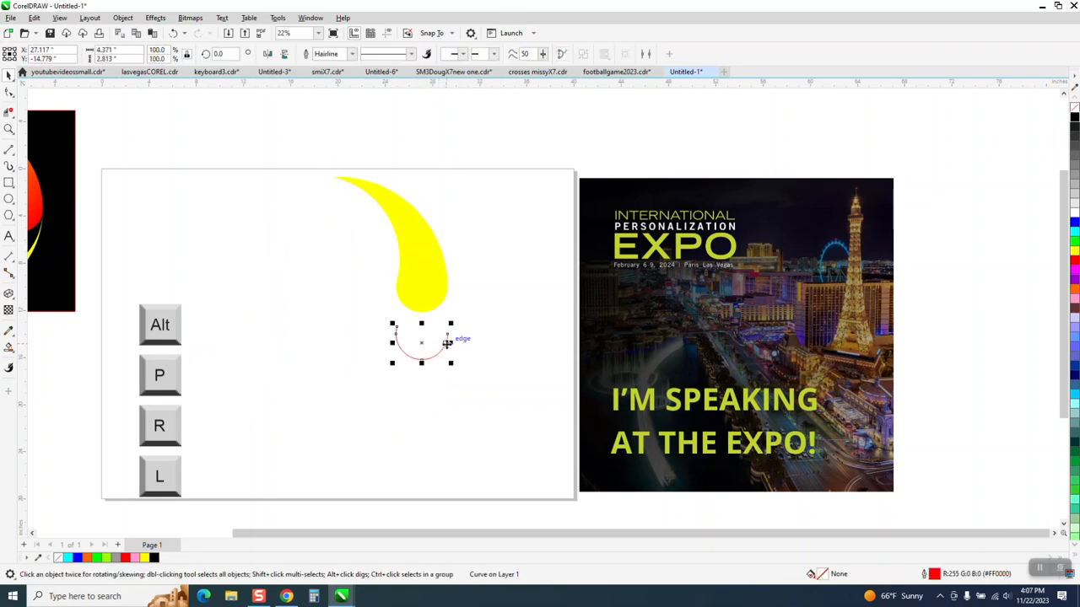
key(Delete)
click(415, 303)
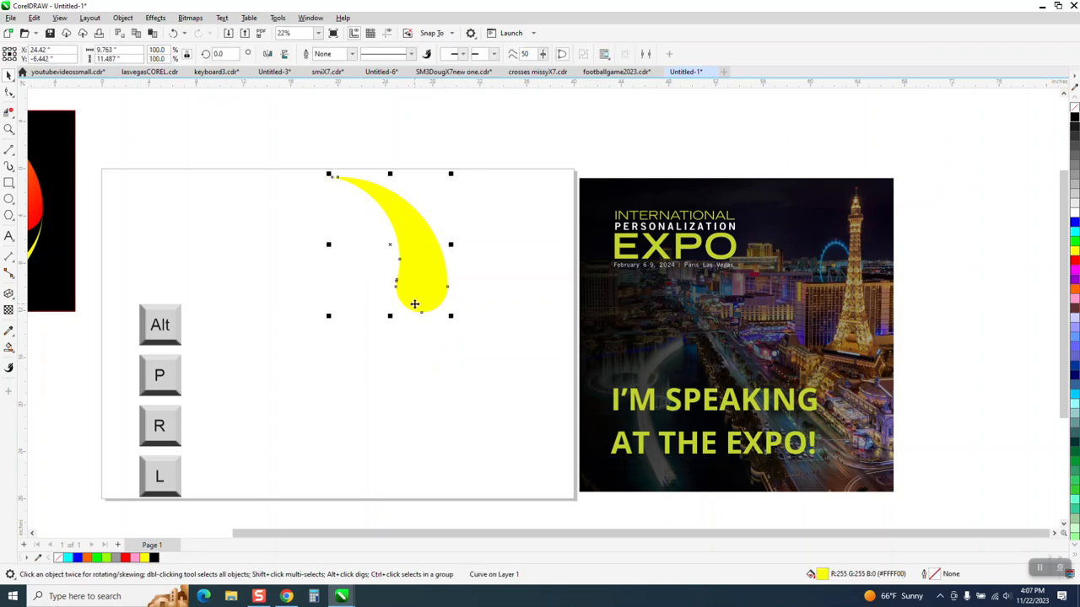
key(Down)
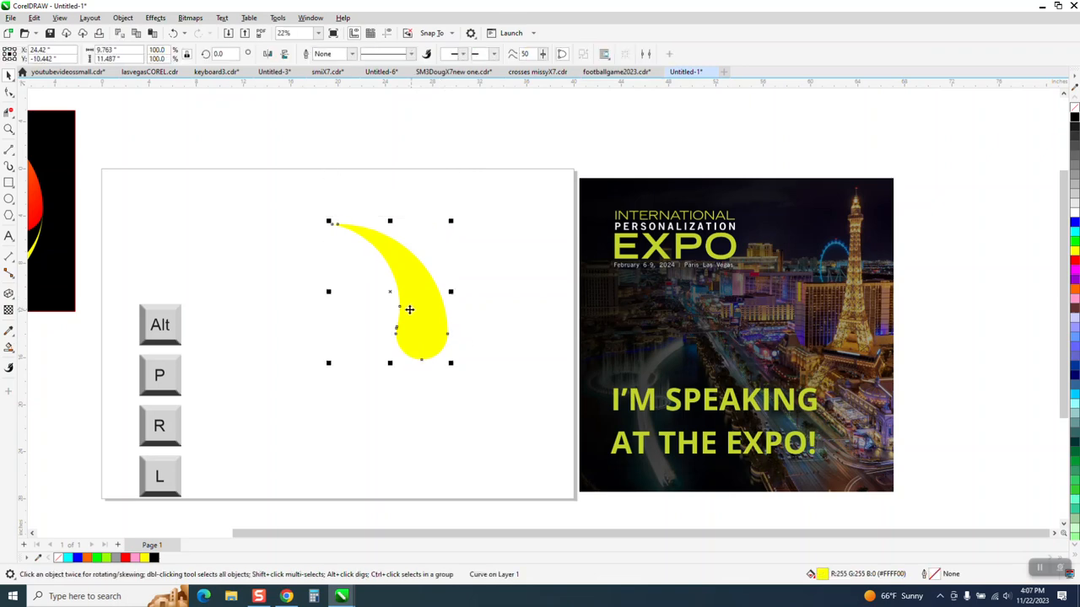
Apply a yellow-to-orange fountain fill to the teardrop, running diagonally from its thin tip to its rounded end.
click(12, 348)
click(50, 348)
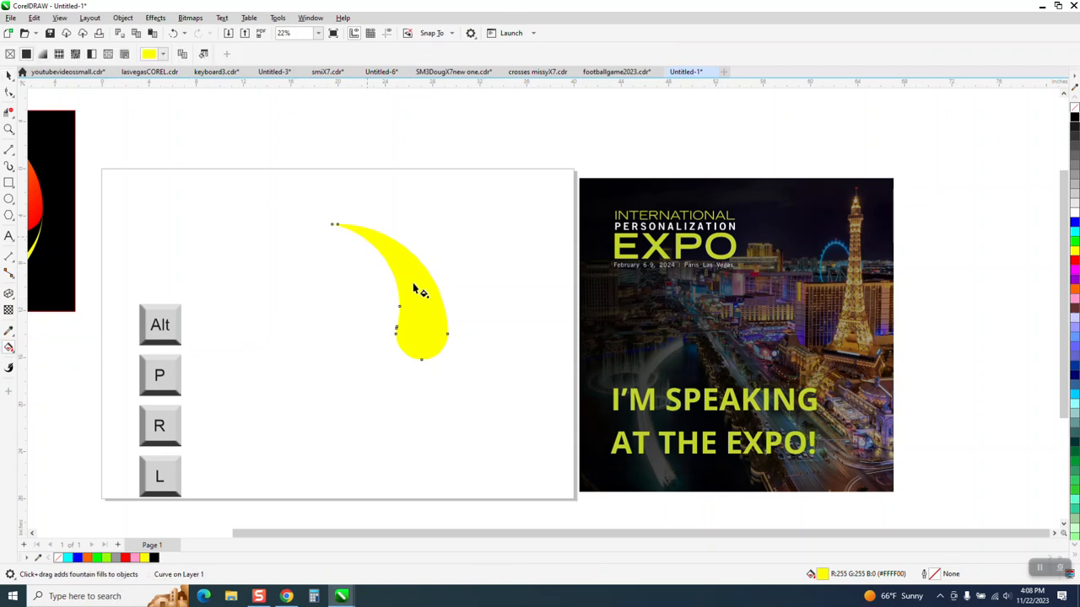
drag(366, 236, 451, 367)
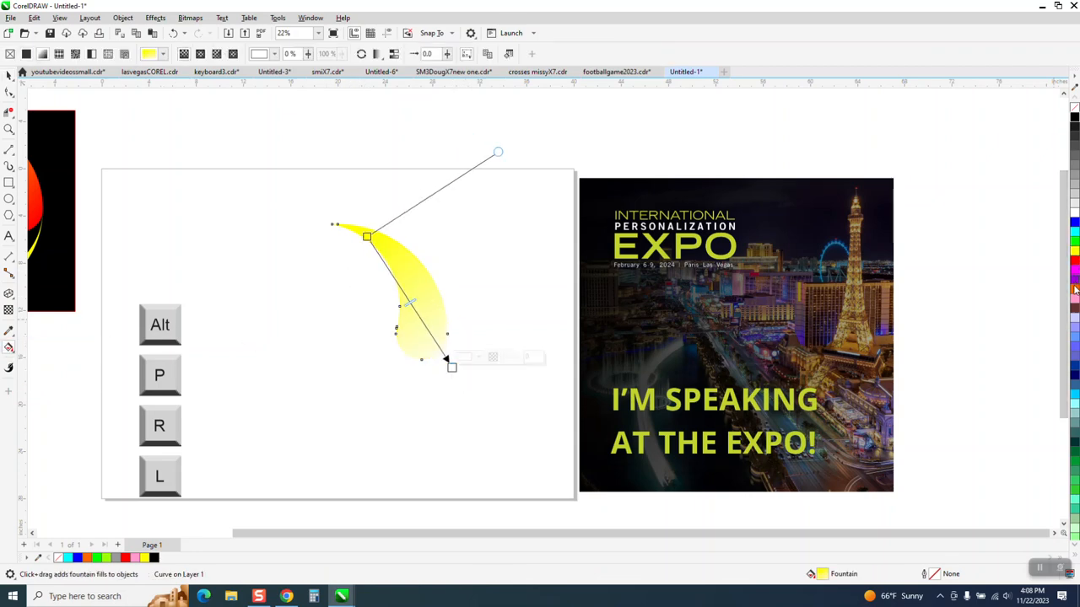
drag(1074, 287, 452, 370)
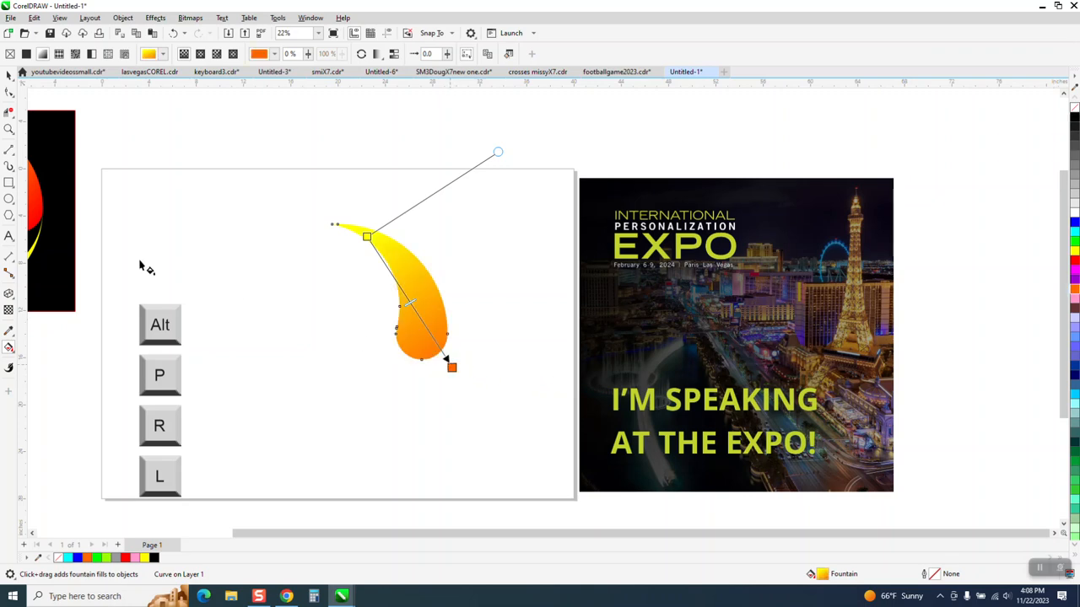
click(9, 74)
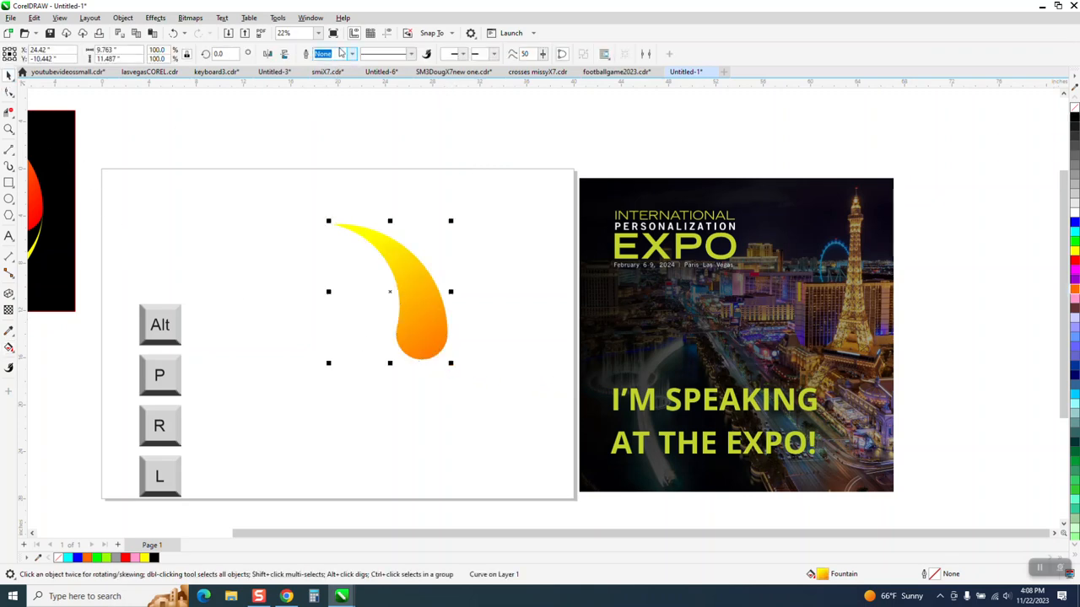
Show the guidelines and move the teardrop's center of rotation to their intersection.
click(385, 35)
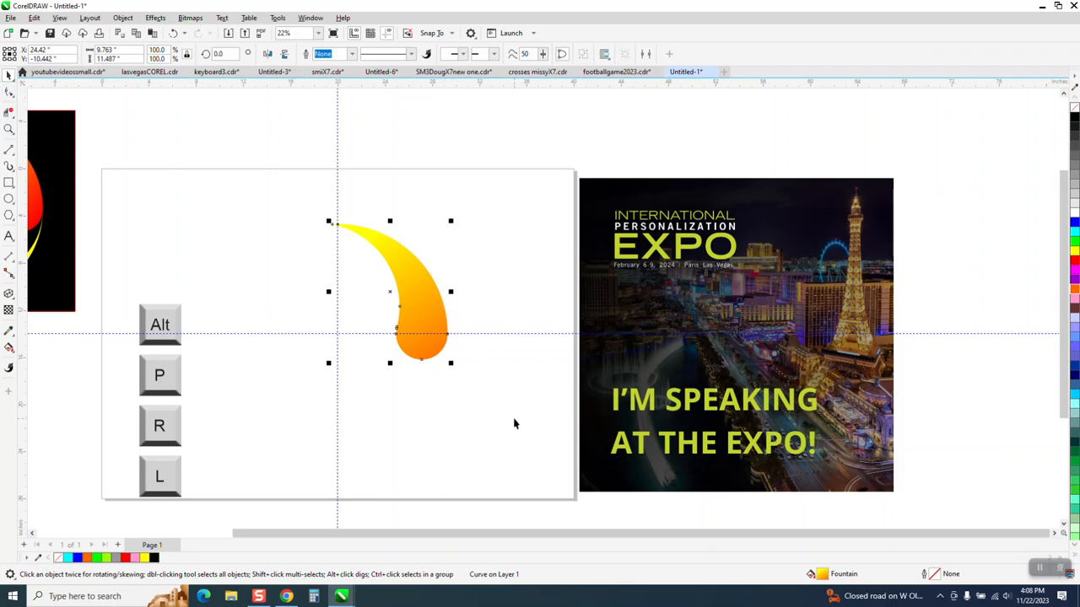
click(389, 293)
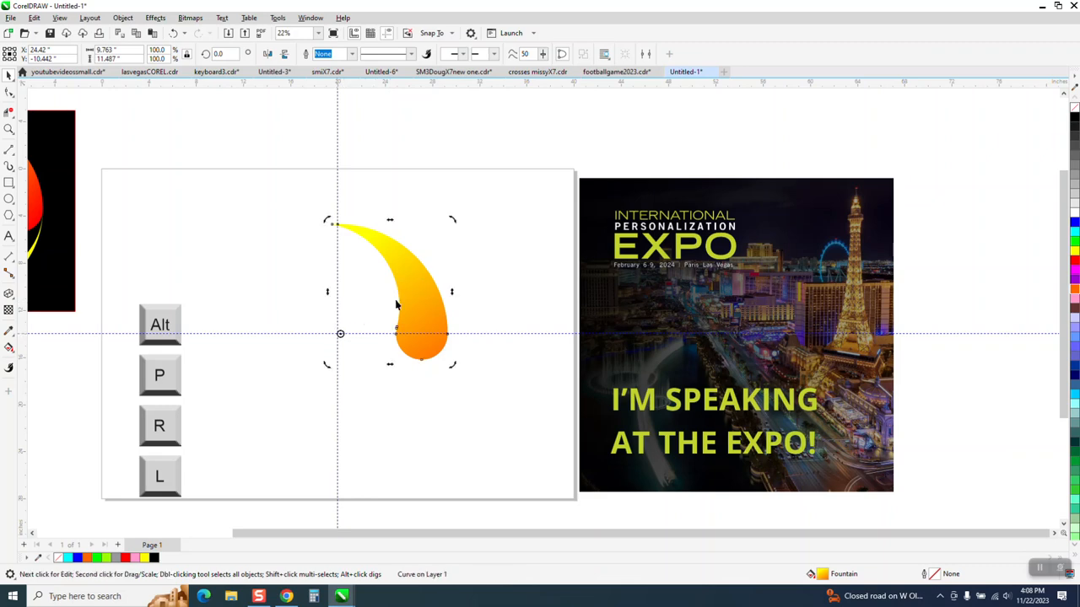
click(406, 297)
click(406, 295)
Try a copy of the teardrop rotated 20 degrees about the guideline intersection.
click(230, 54)
text(20)
key(Return)
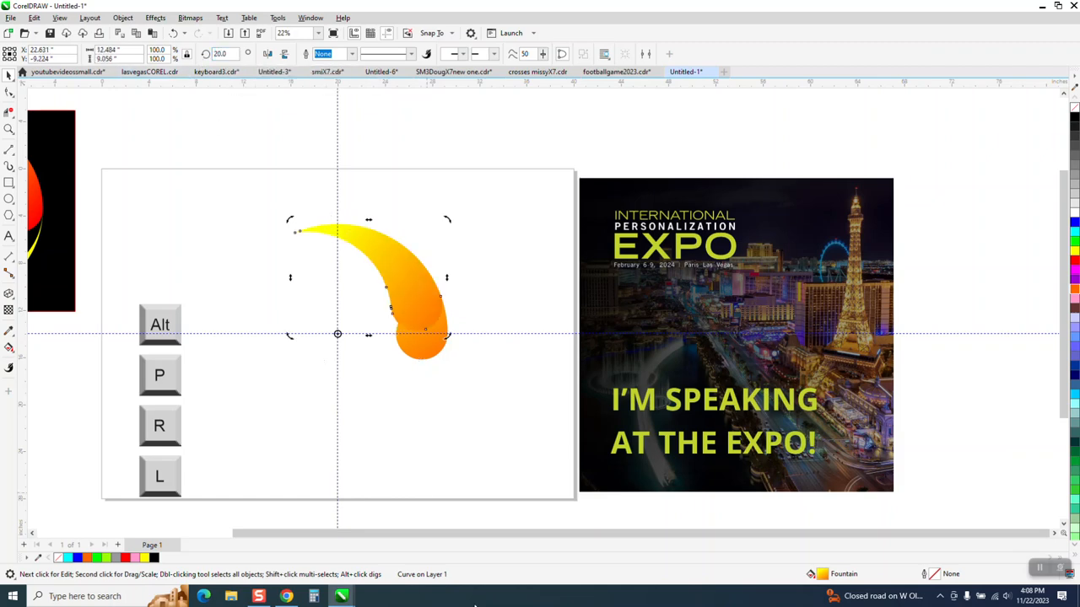
Rotate a copy of the teardrop to 120 degrees, repeat the rotation, and delete the misplaced 240-degree copy.
double_click(234, 54)
key(Return)
key(Return)
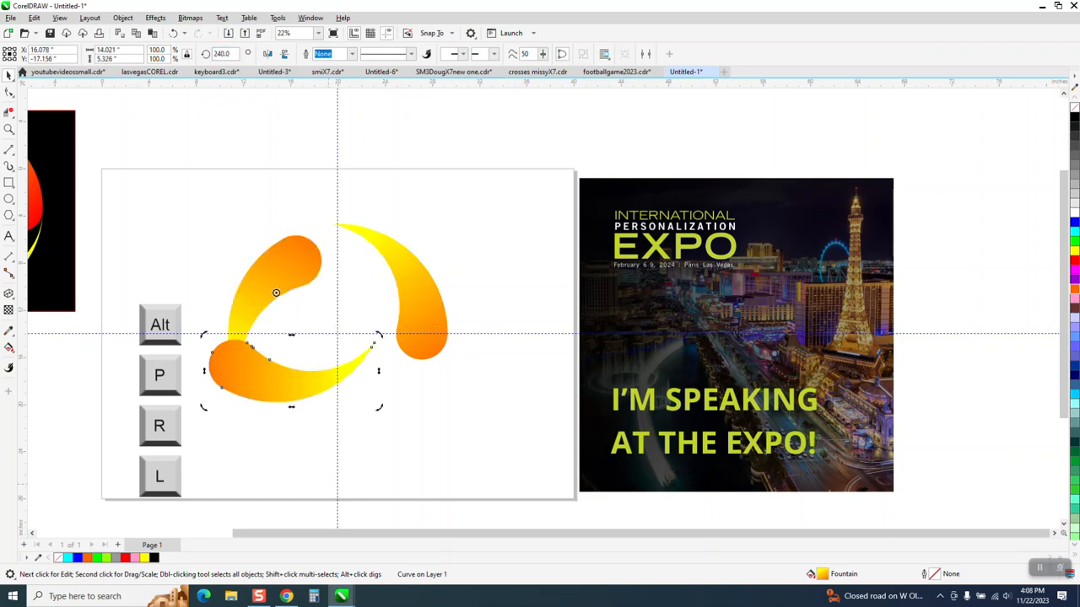
key(Delete)
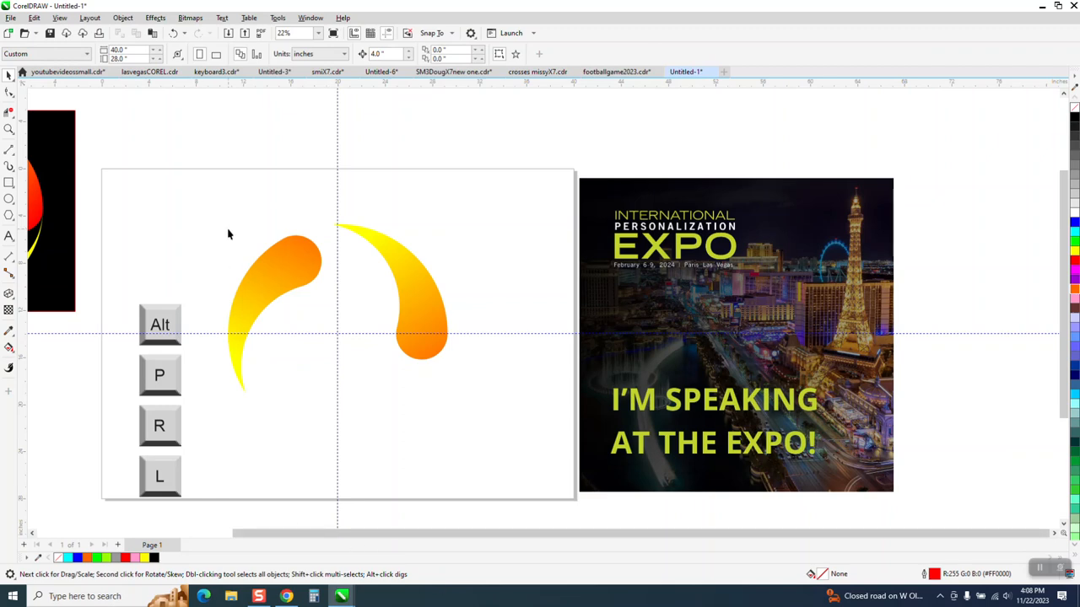
Make a third teardrop from the 120-degree copy, with its rotation set to 240 degrees about the guideline intersection.
click(289, 250)
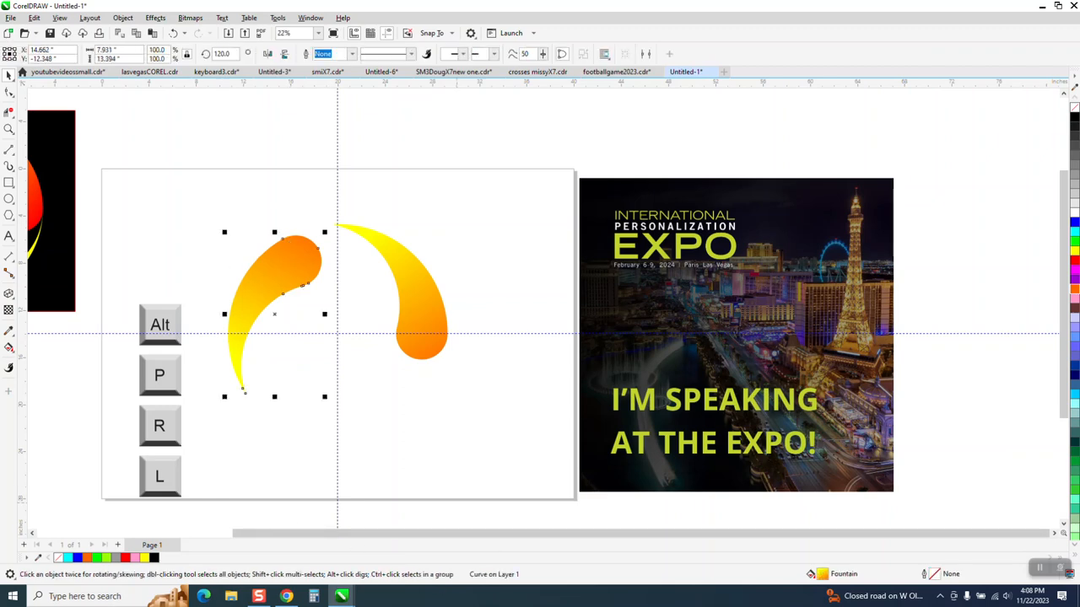
click(279, 323)
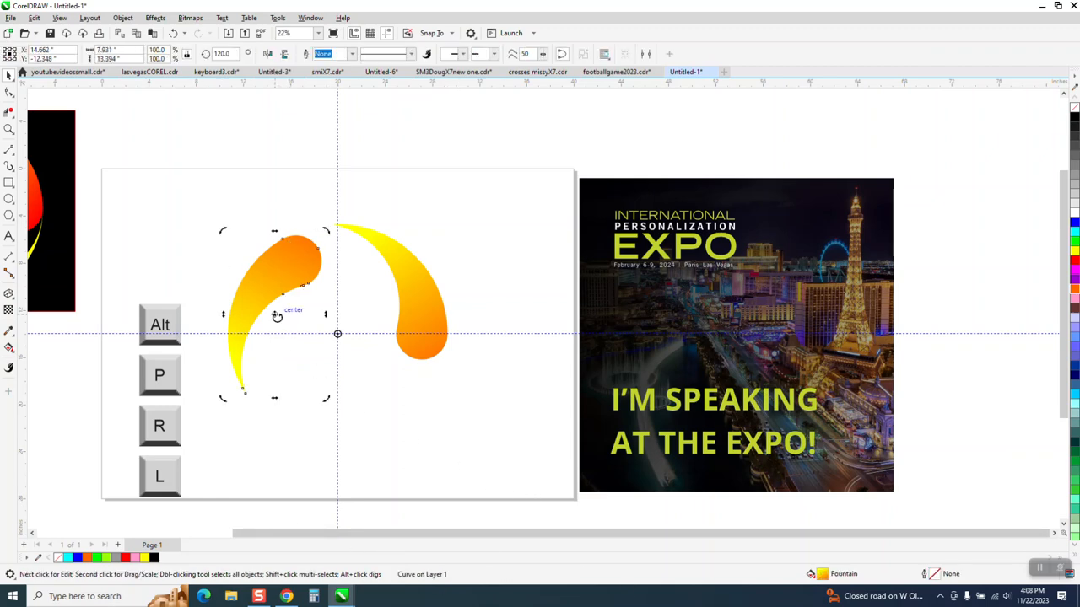
click(221, 53)
double_click(237, 53)
text(240)
key(Return)
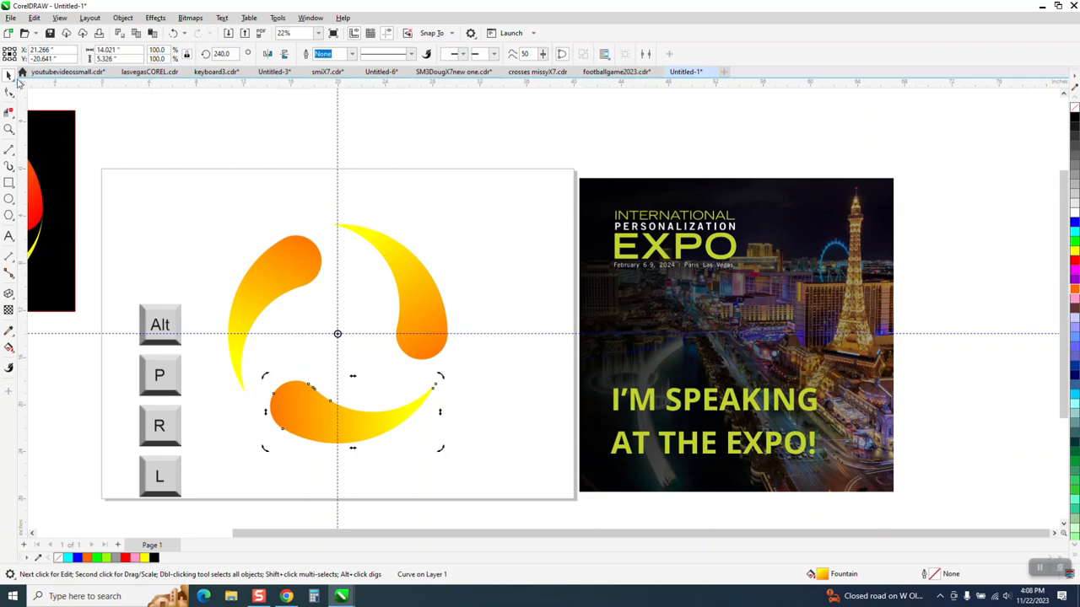
Draw a rectangle about 25.3 by 19.6 inches around the three teardrops and hide the guidelines.
scroll(349, 139, down, 1)
click(538, 190)
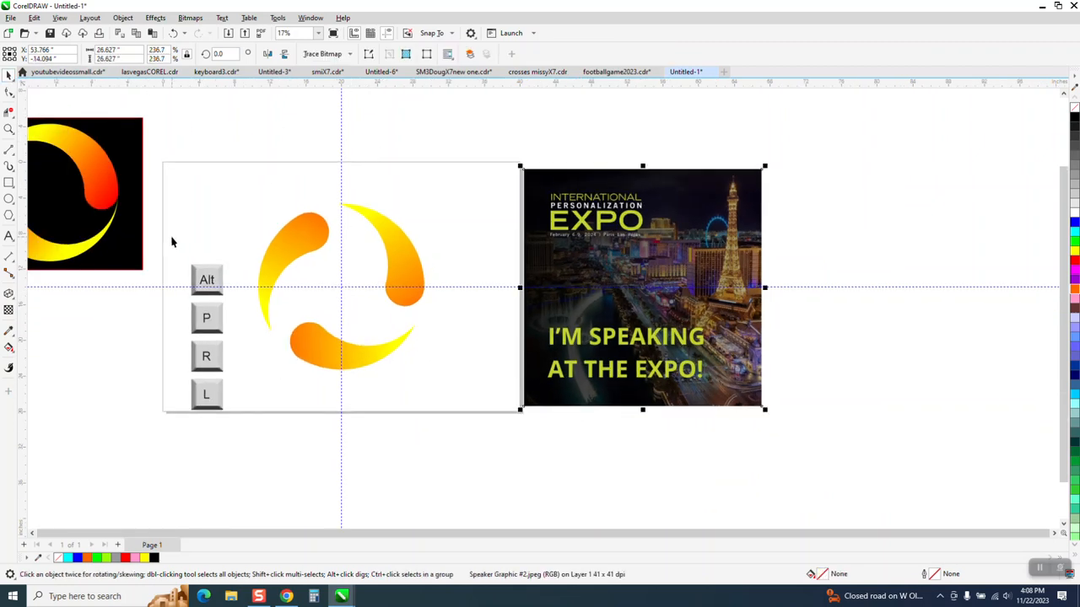
click(8, 182)
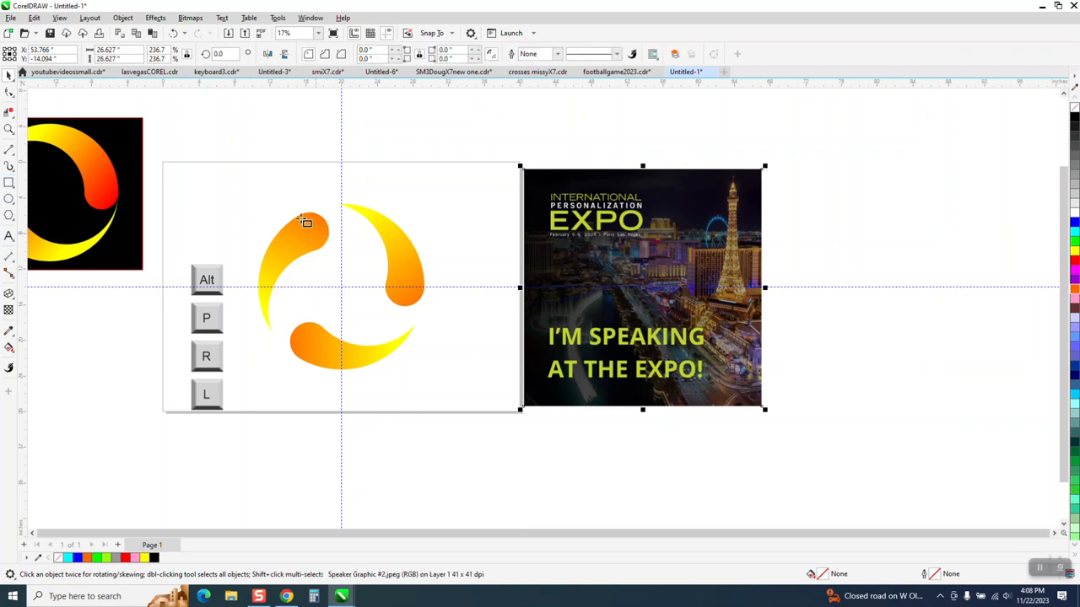
mouse_move(237, 198)
mouse_down()
mouse_move(434, 374)
mouse_move(463, 372)
mouse_up()
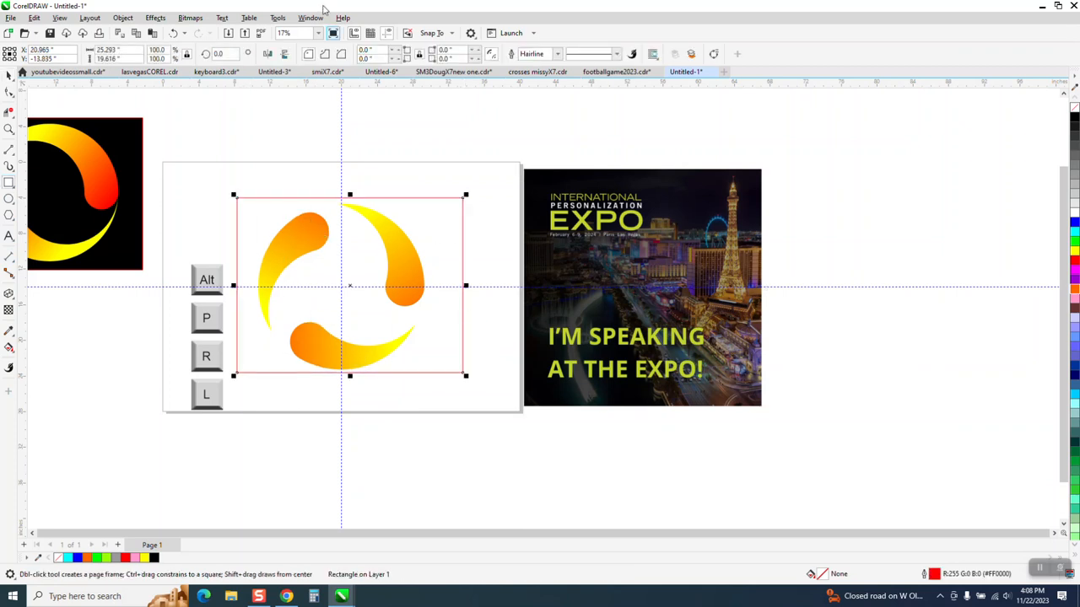
click(387, 34)
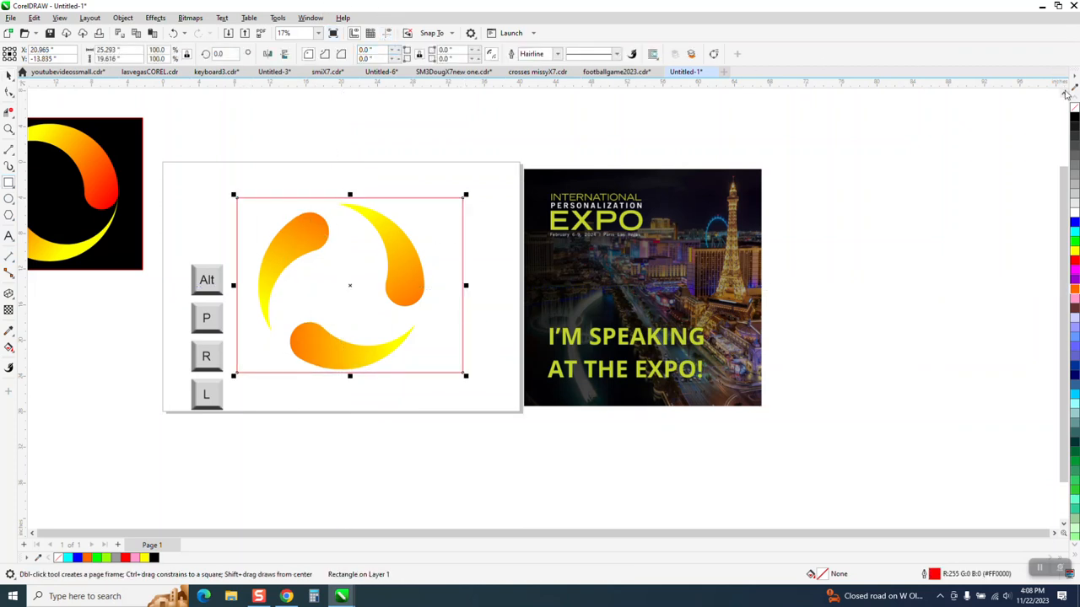
Fill the rectangle with black and send it to the back of the page.
click(1074, 119)
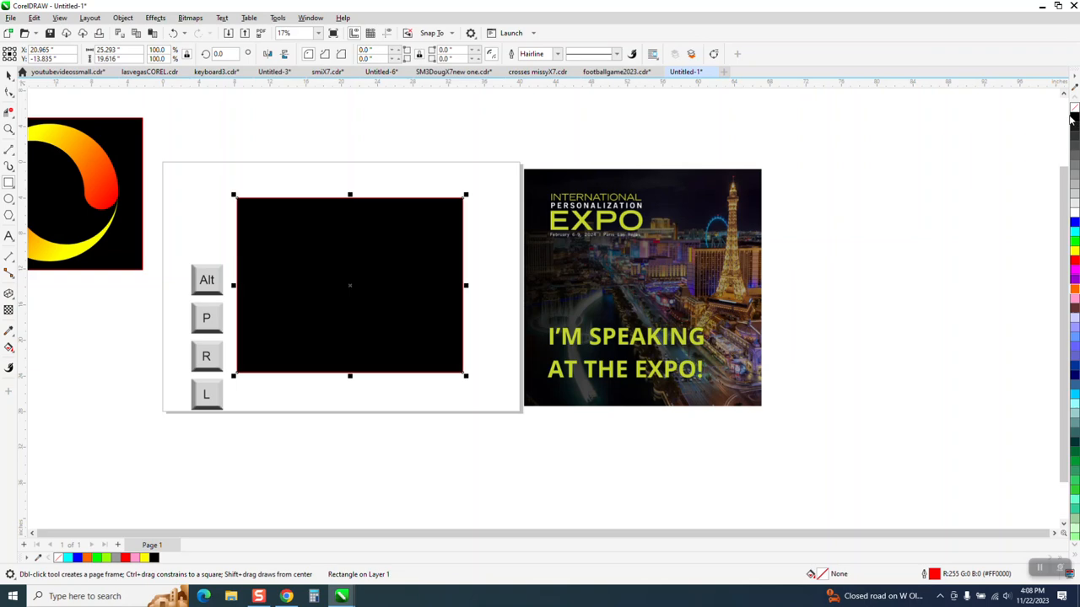
click(131, 18)
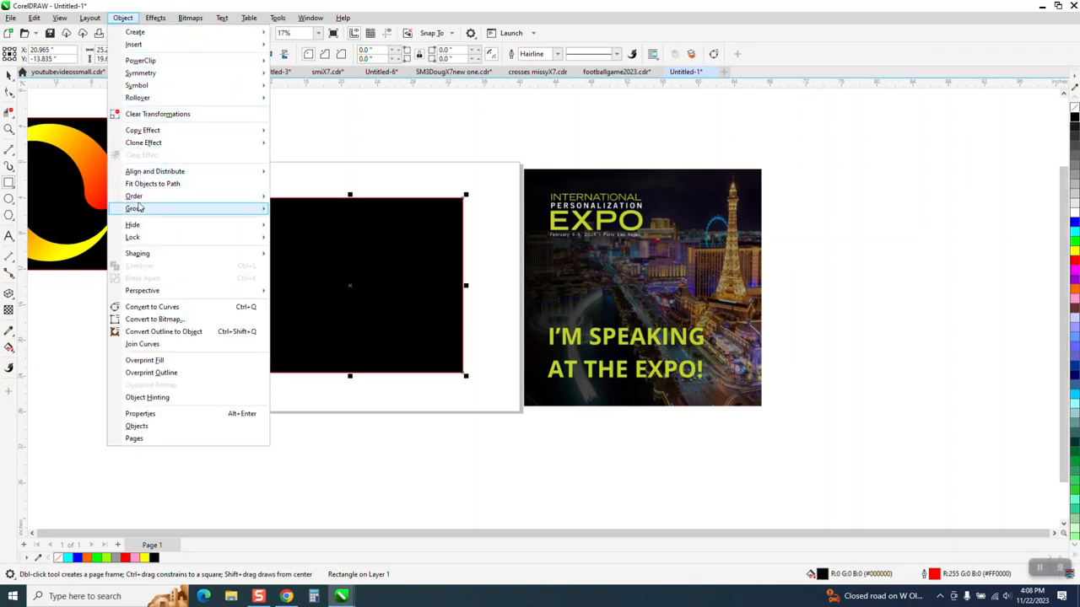
mouse_move(135, 197)
click(297, 210)
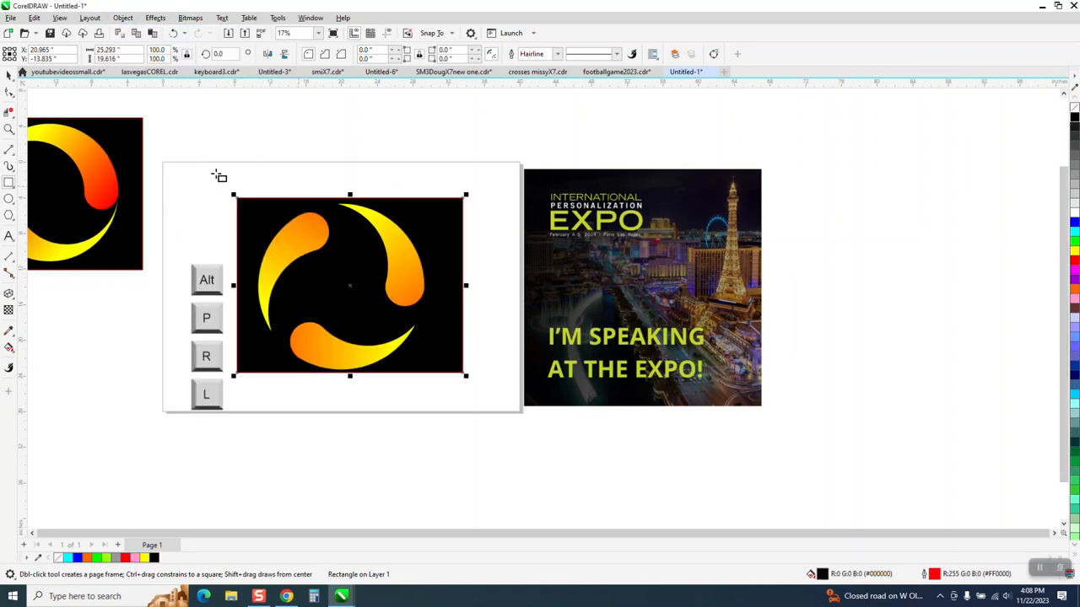
click(9, 74)
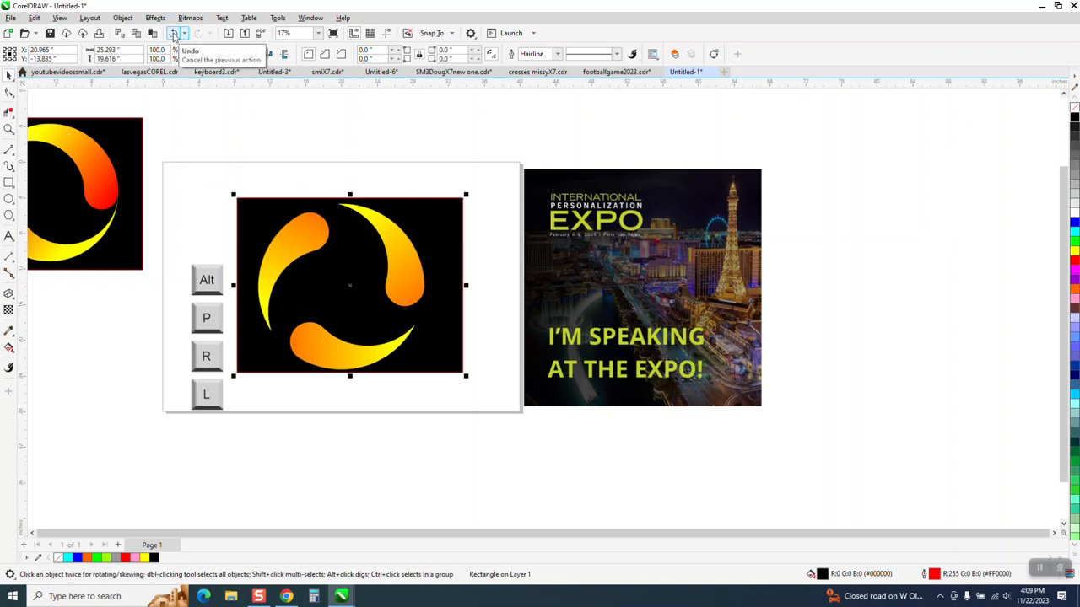
Undo the black rectangle and the 240-degree teardrop, and delete the 120-degree copy, keeping only the original teardrop.
click(173, 34)
click(173, 34)
click(173, 34)
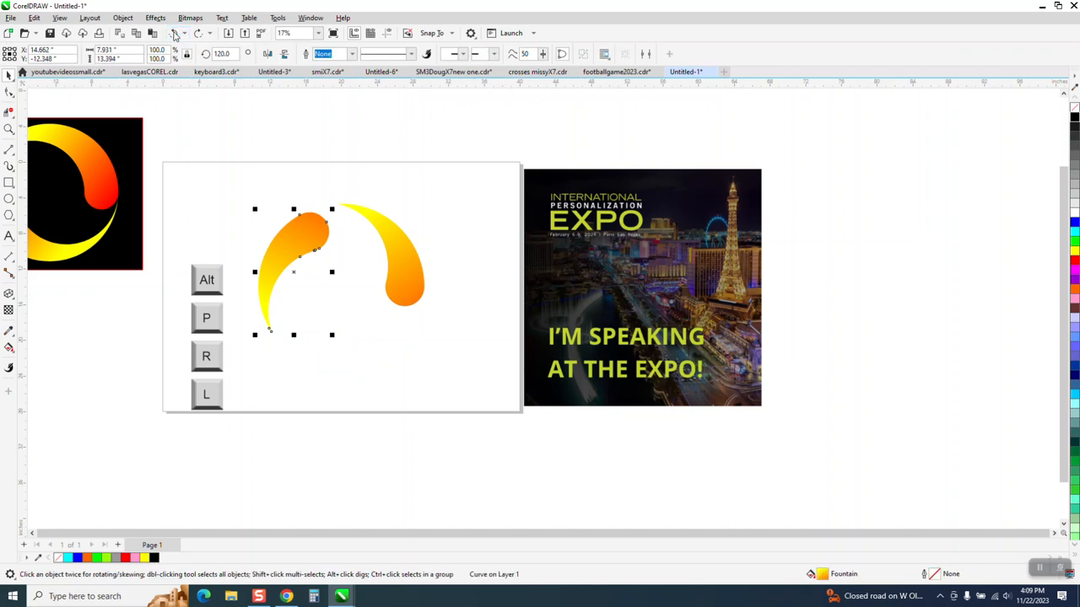
click(175, 34)
key(Delete)
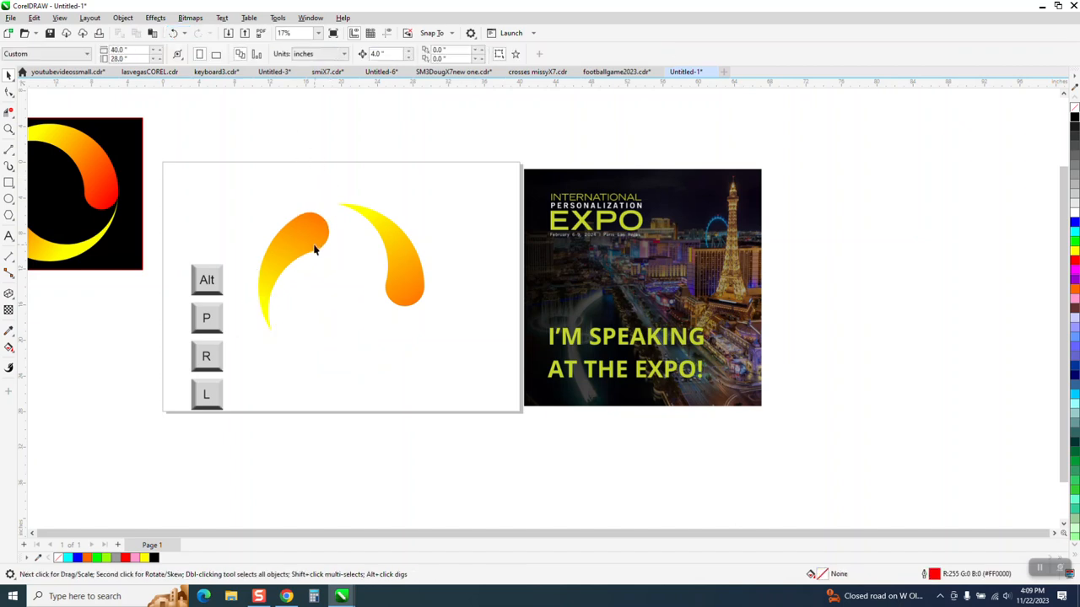
click(319, 247)
key(Delete)
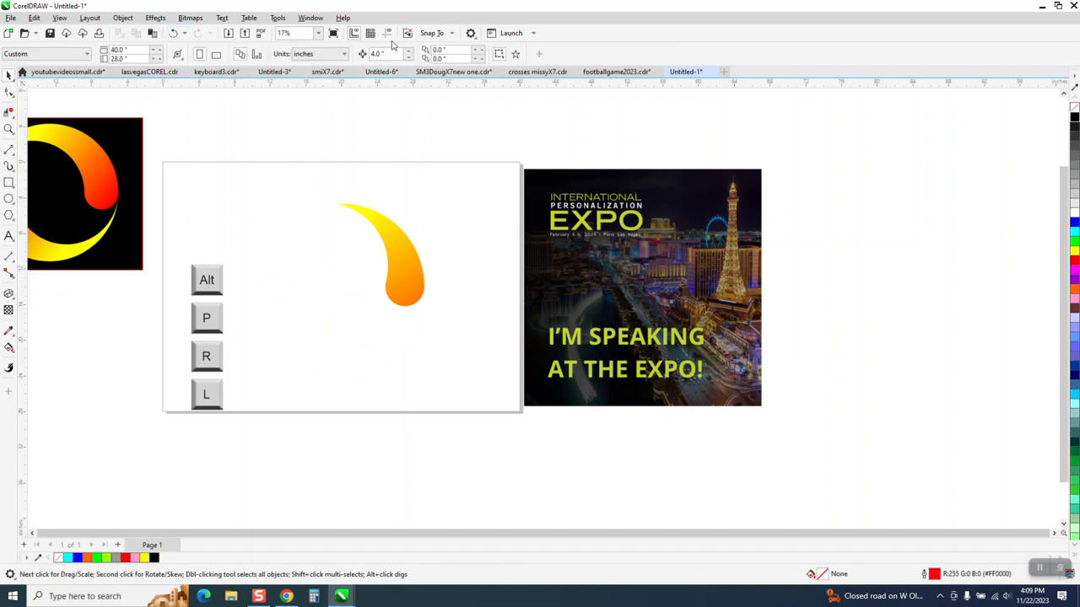
Clone the teardrop and move the clone's center of rotation to the intersection of the redisplayed guidelines.
click(388, 34)
click(396, 267)
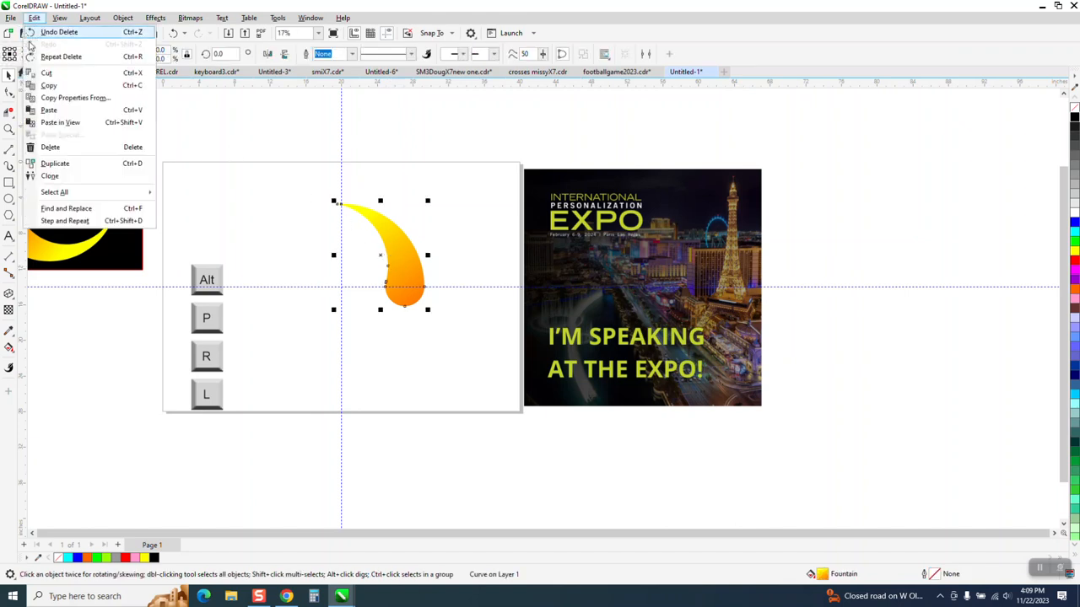
click(50, 176)
click(381, 255)
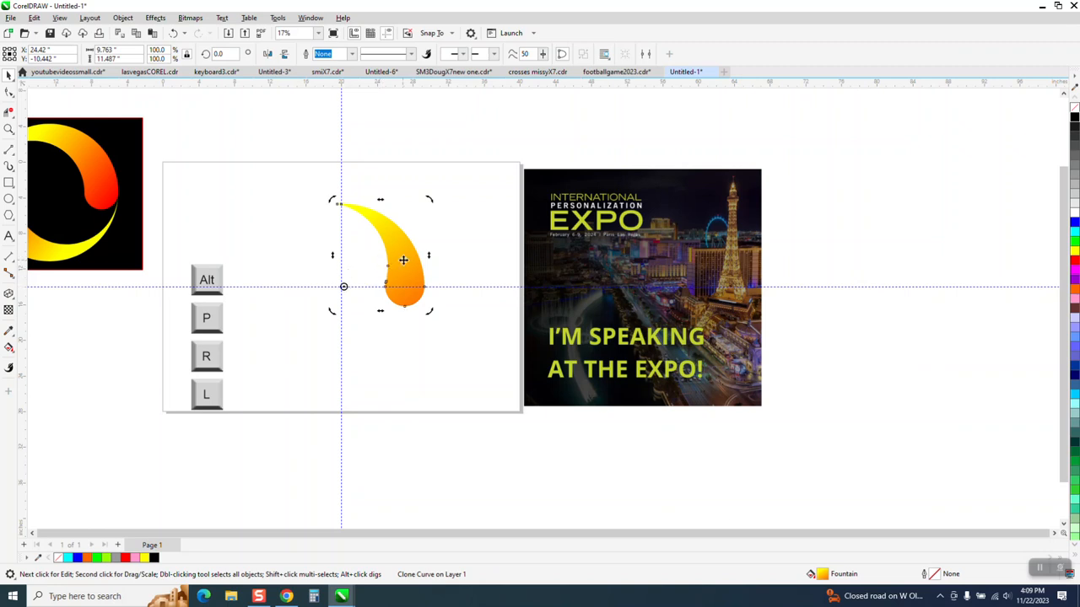
click(378, 256)
click(378, 255)
Rotate the cloned teardrop 120 degrees about the guideline intersection and repeat it for a third teardrop at 240 degrees.
text(120)
key(Return)
key(ctrl+r)
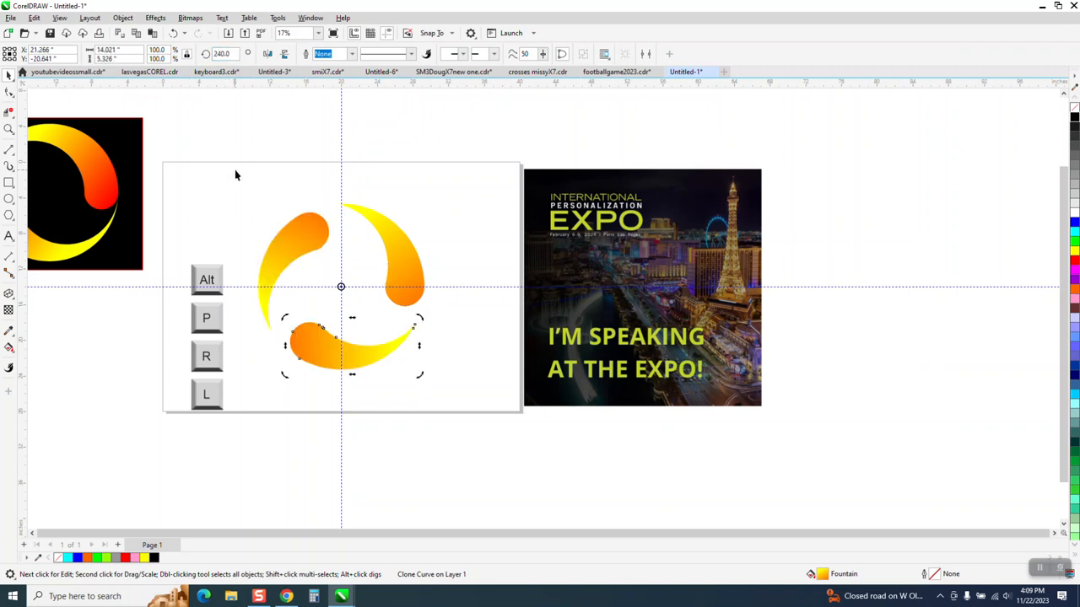
Hide the guidelines and draw a black-filled rectangle about 22.3 by 19.7 inches over the three teardrops.
click(385, 33)
click(8, 184)
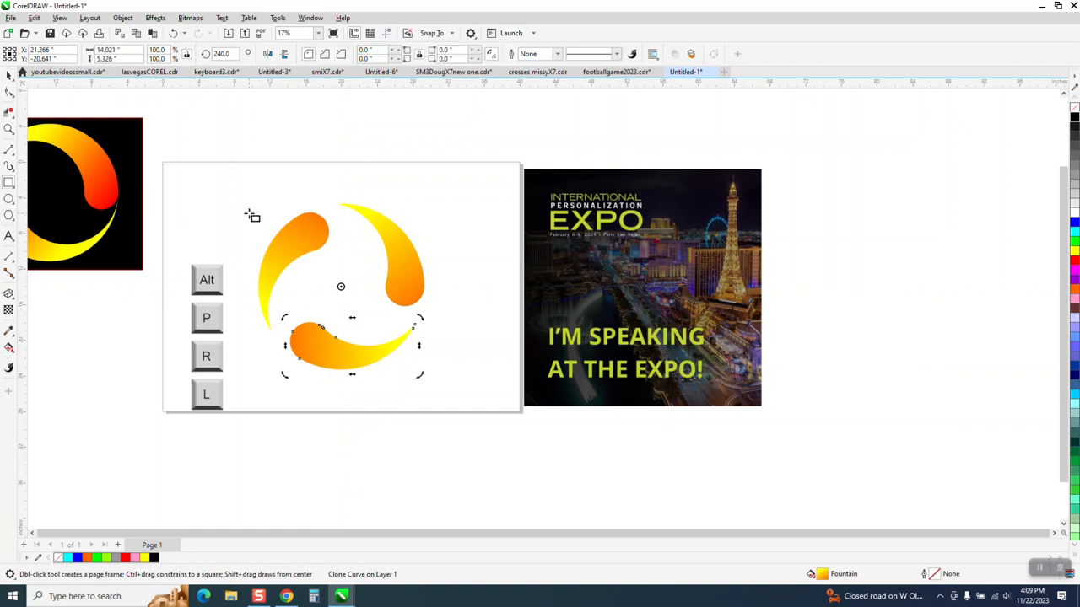
drag(242, 199, 442, 374)
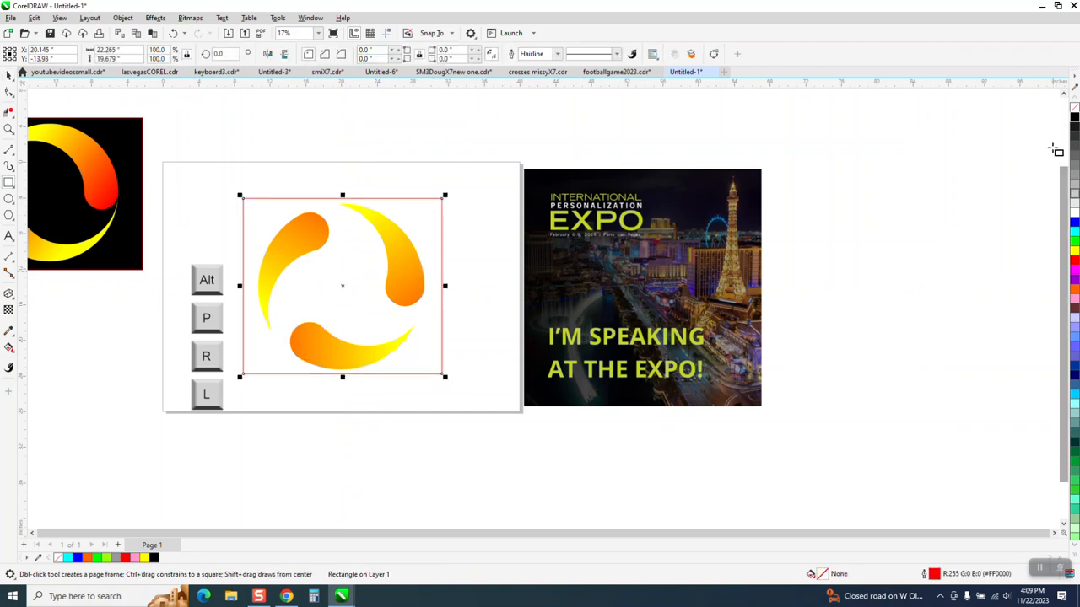
click(1074, 118)
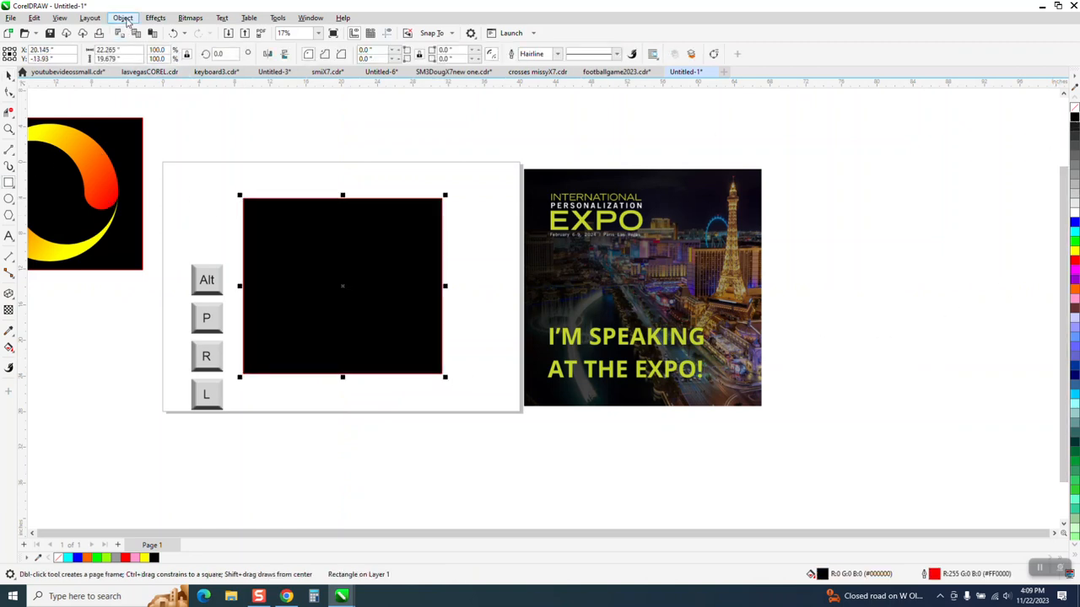
Send the black rectangle to the back of the page, behind the three teardrops.
click(122, 18)
mouse_move(146, 199)
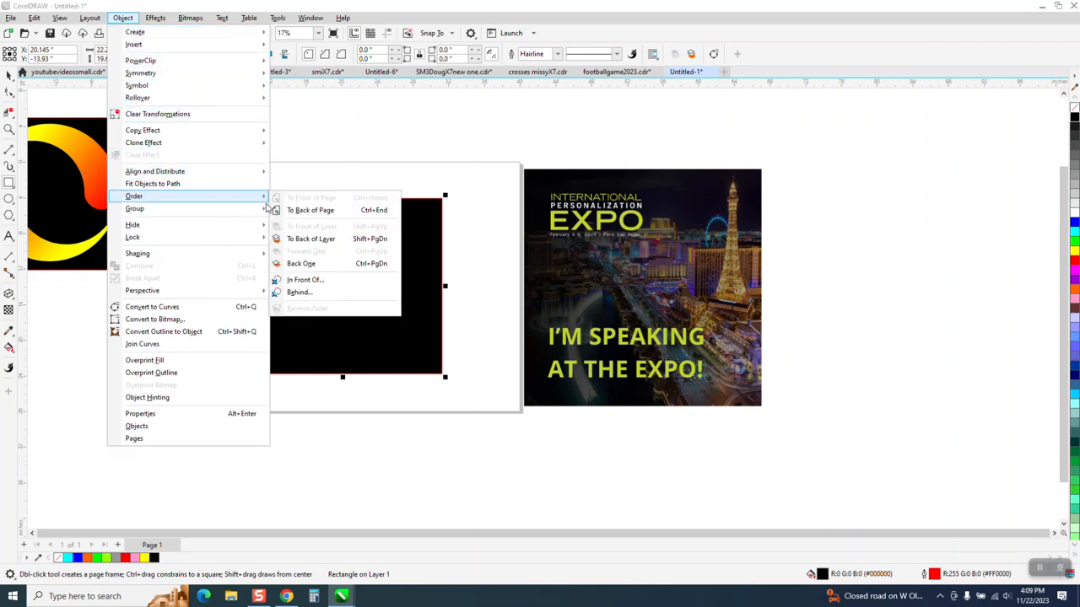
click(284, 209)
click(10, 75)
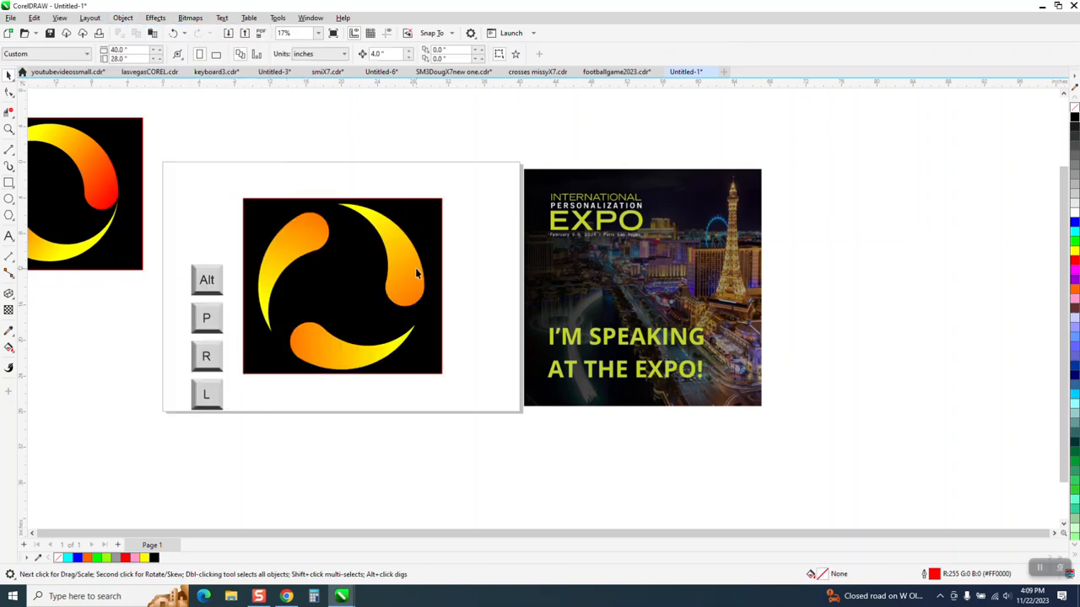
Edit the original upper-right teardrop's fountain fill, shifting the gradient midpoint toward its yellow end.
click(415, 267)
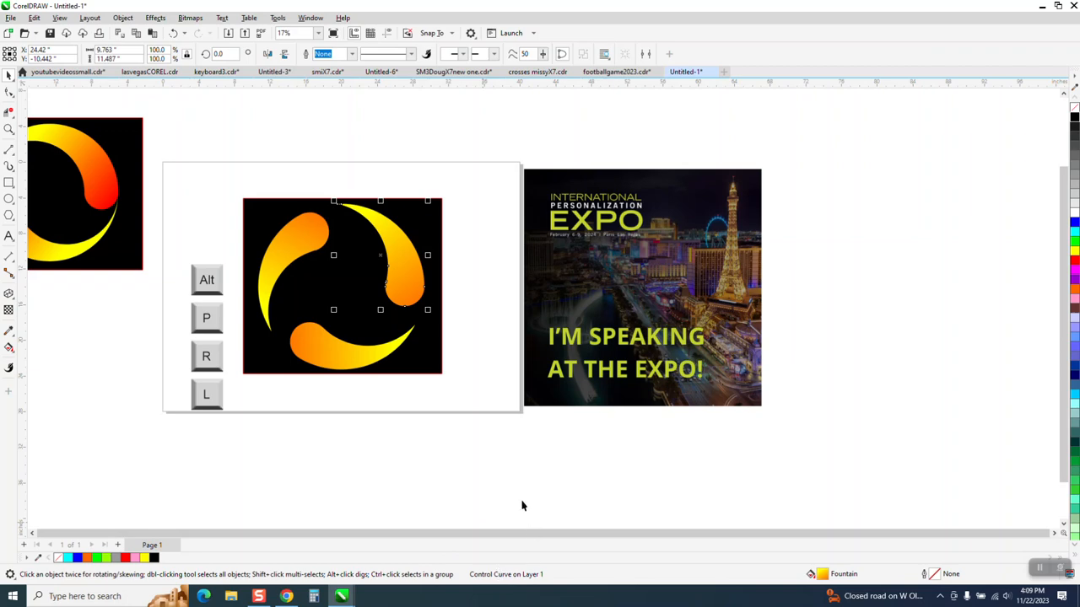
click(9, 128)
drag(216, 180, 516, 398)
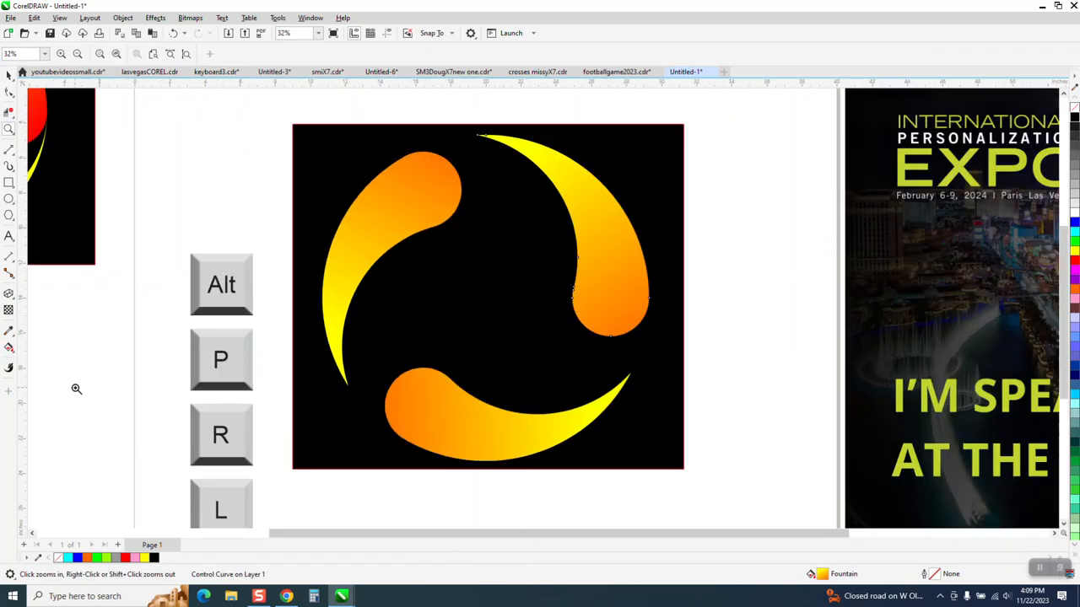
click(10, 76)
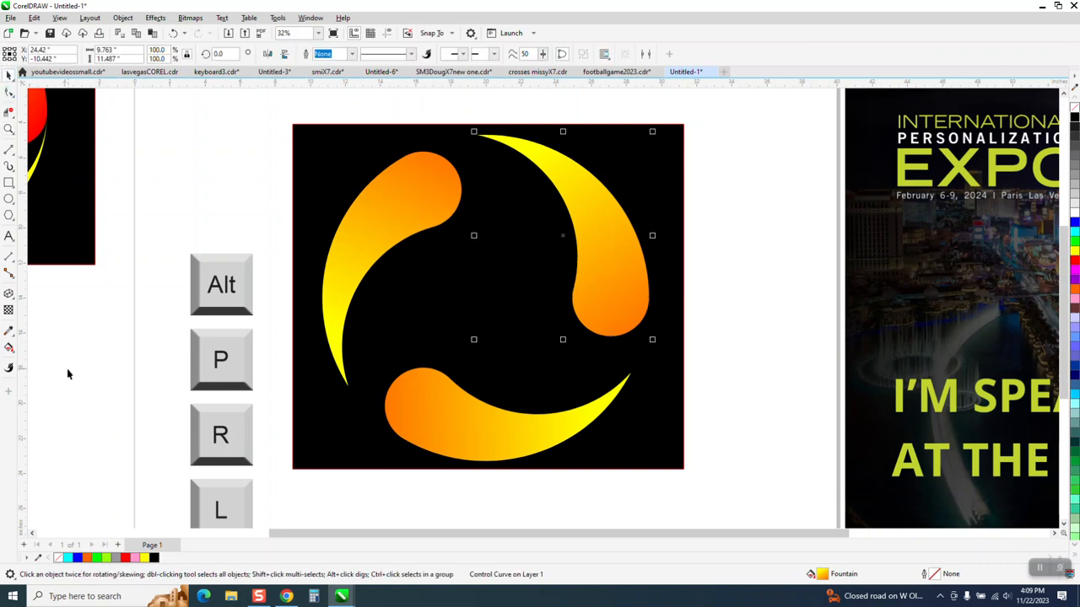
click(12, 355)
click(50, 347)
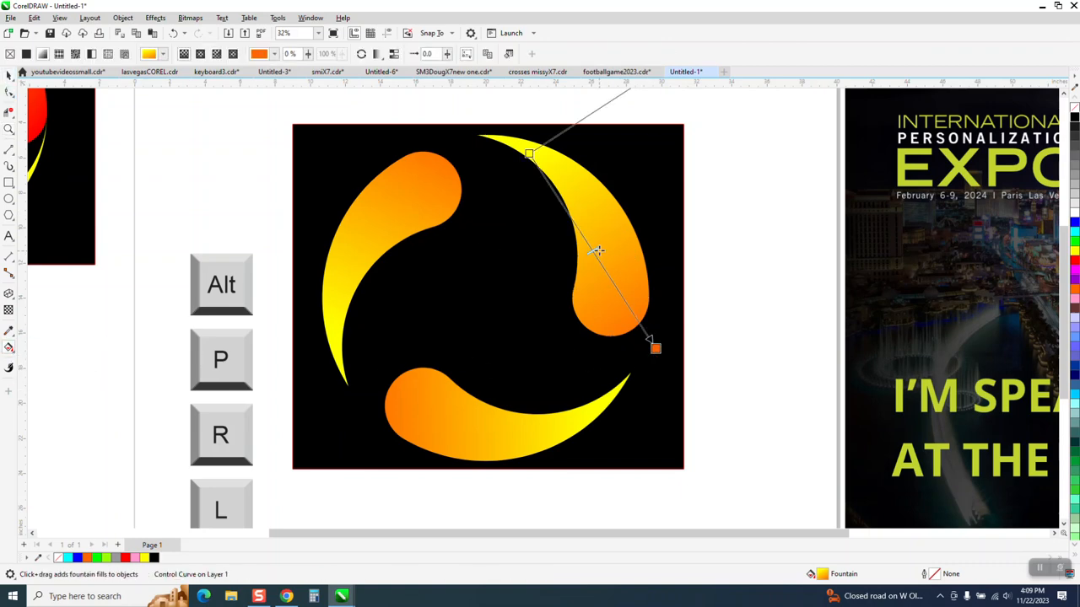
drag(597, 250, 556, 196)
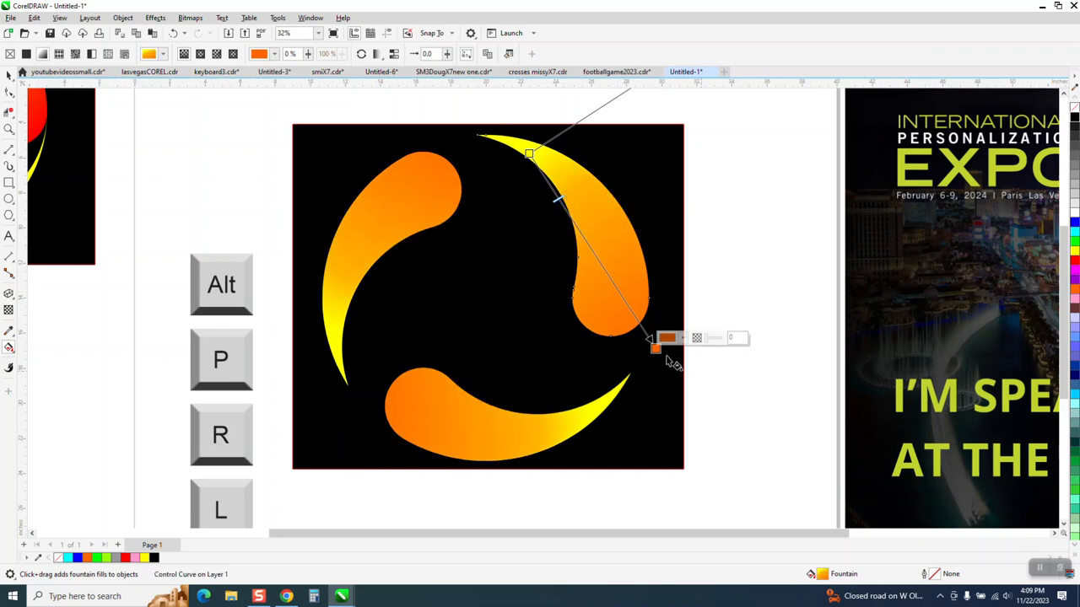
Add a yellow color node to the middle of the original teardrop's gradient and an orange node at about 69%.
drag(1075, 252, 575, 224)
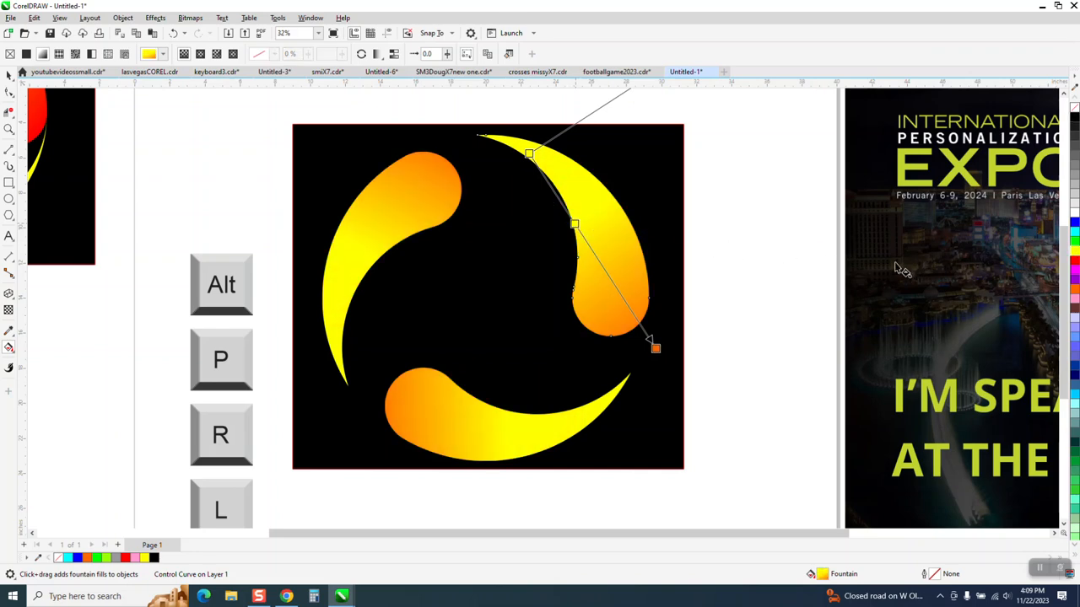
drag(1074, 290, 616, 288)
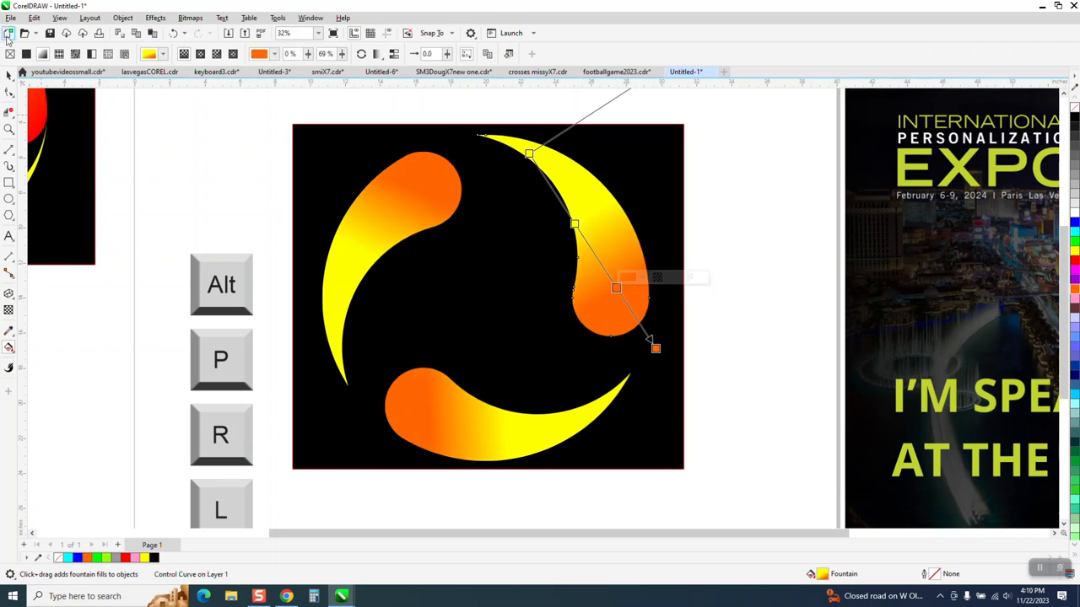
click(8, 74)
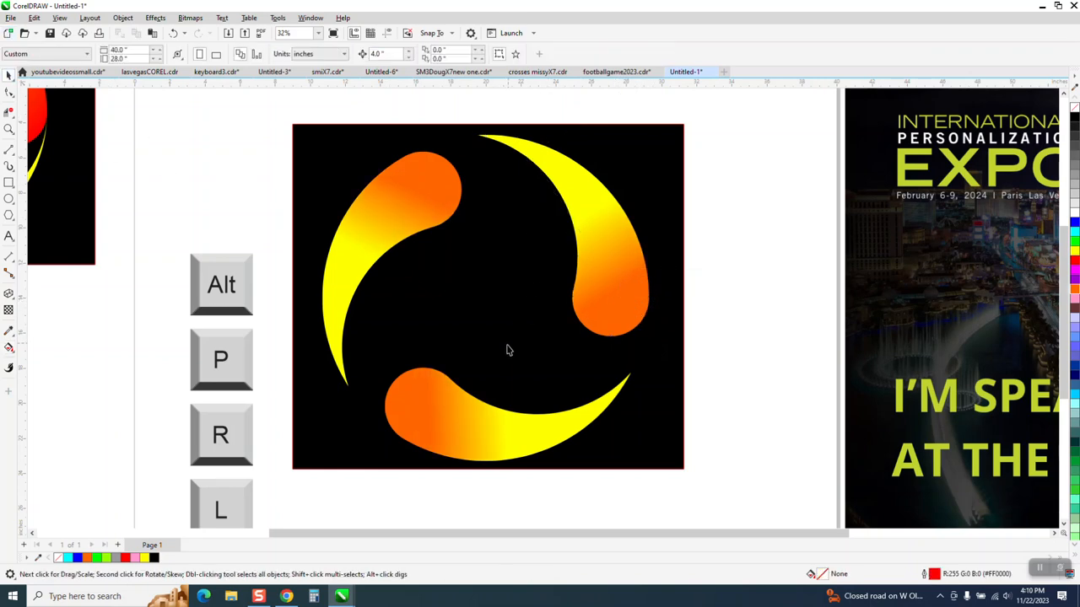
scroll(428, 379, down, 1)
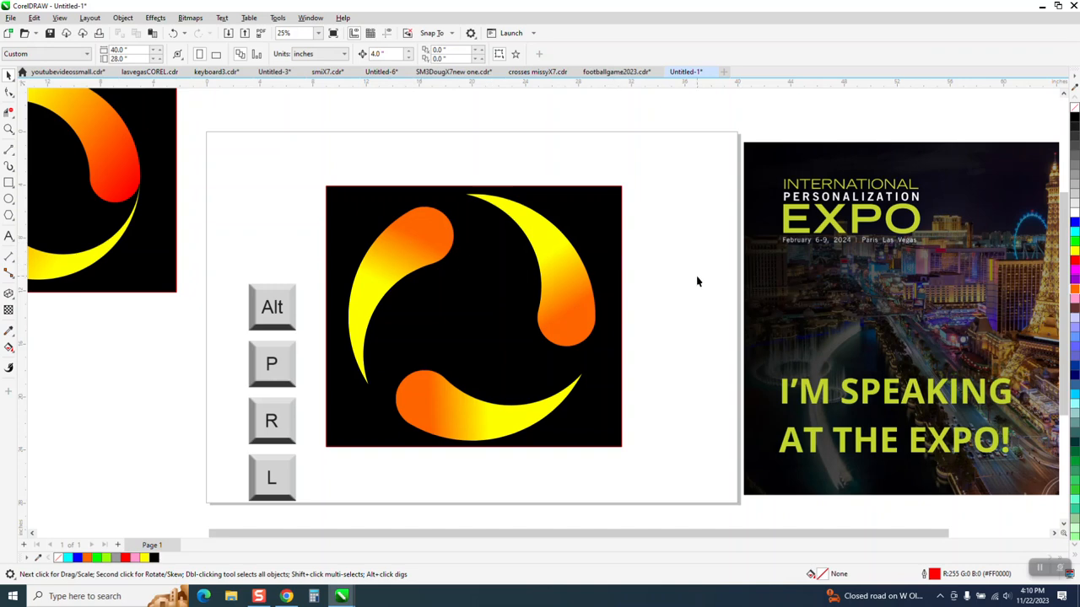
scroll(675, 279, down, 1)
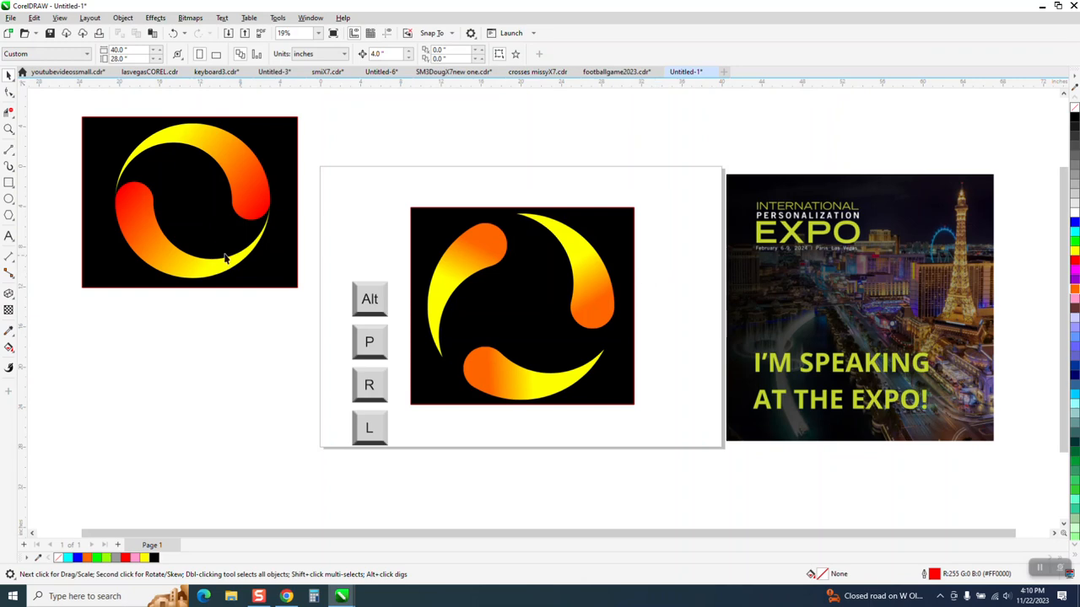
click(8, 129)
drag(705, 200, 1000, 479)
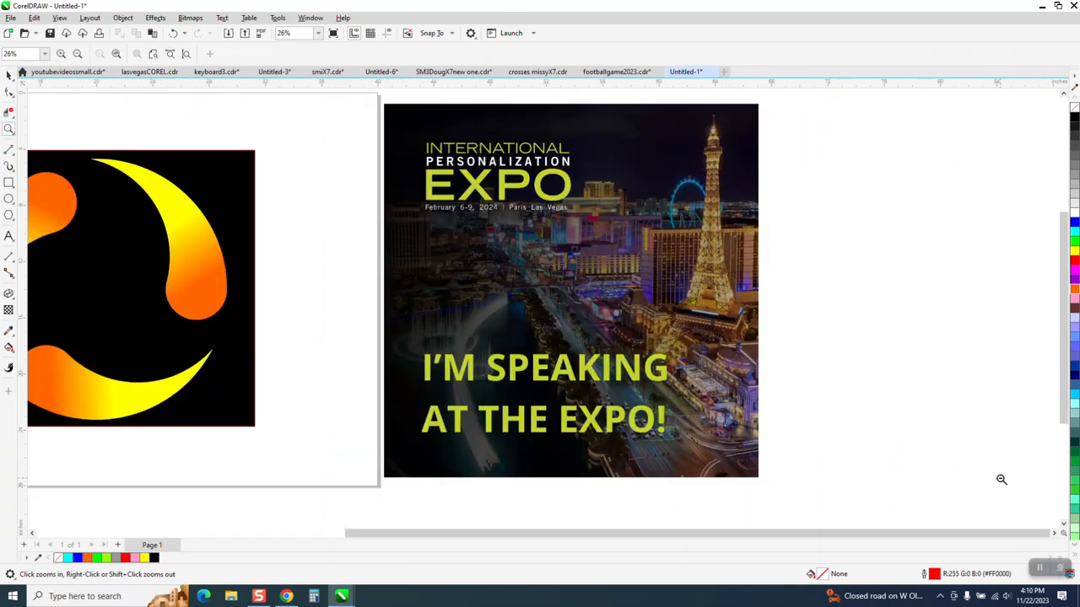